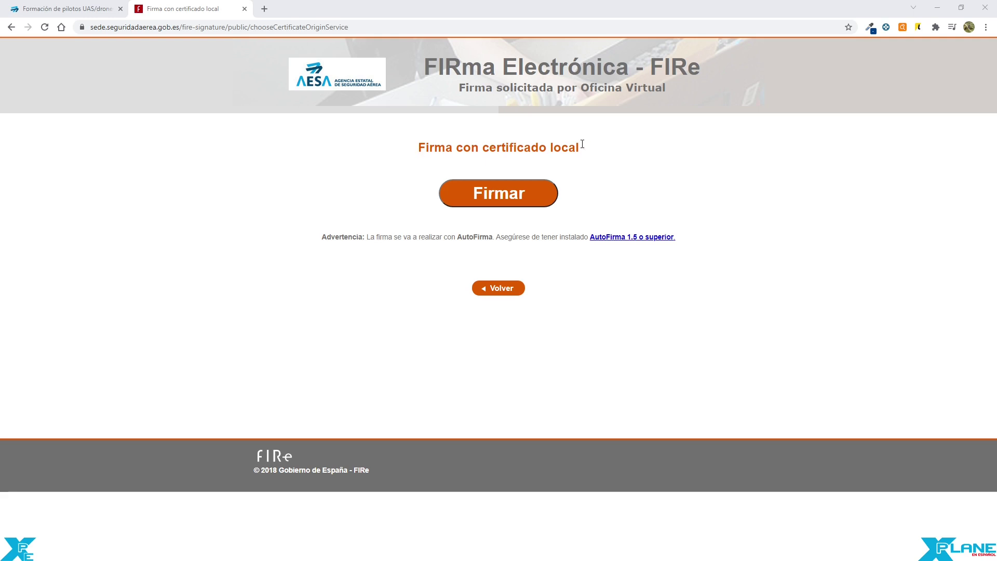
- Sign the Oficina Virtual application with the local certificate
left_click(495, 201)
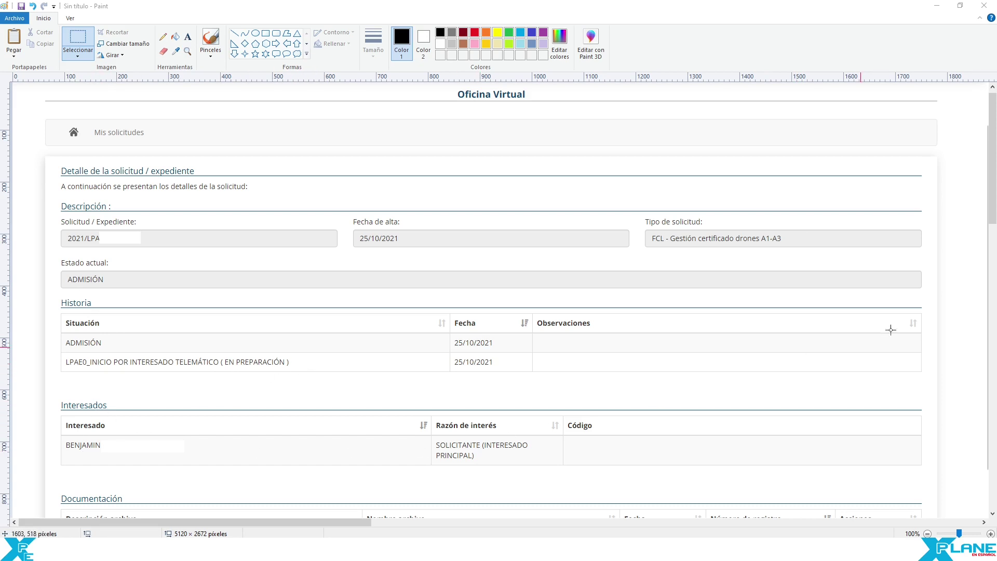
- Switch to Paint and review the captured application details, including status, history, interested parties and documentation
left_click_drag(993, 217, 992, 231)
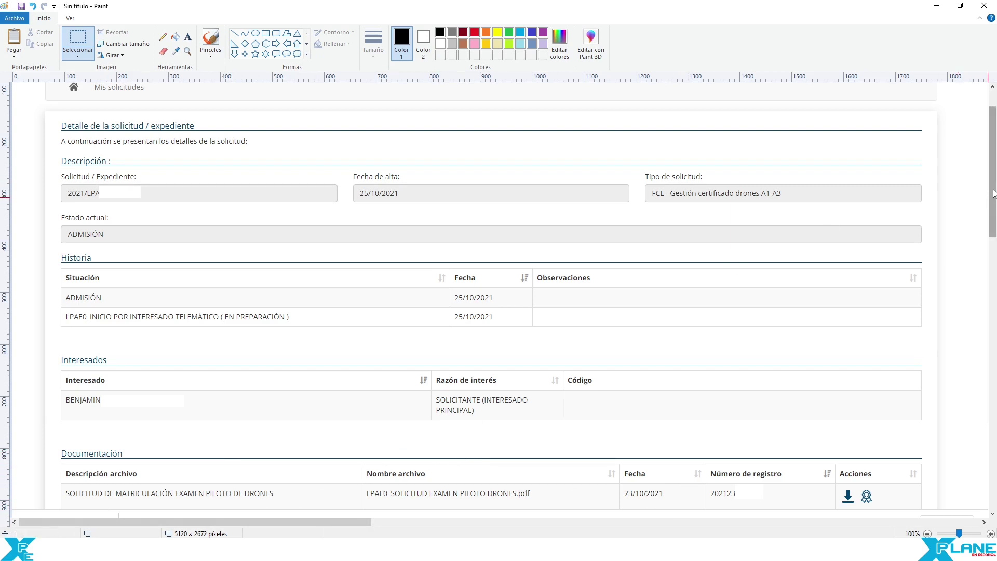
left_click_drag(992, 193, 993, 177)
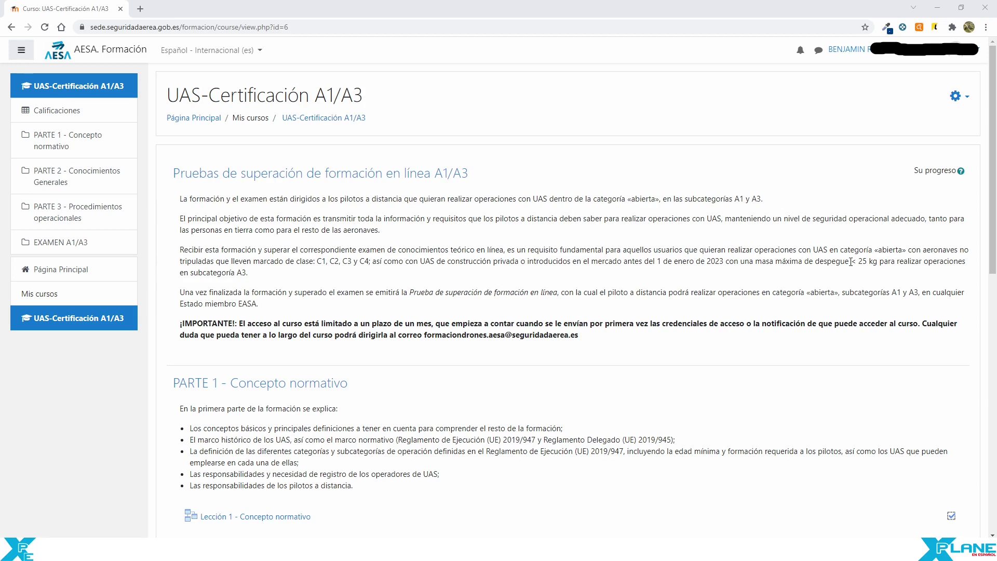
- Review the UAS-Certificación A1/A3 course page, from the three training parts through the EXAMEN A1/A3 conditions
scroll(395, 324, "down", 4)
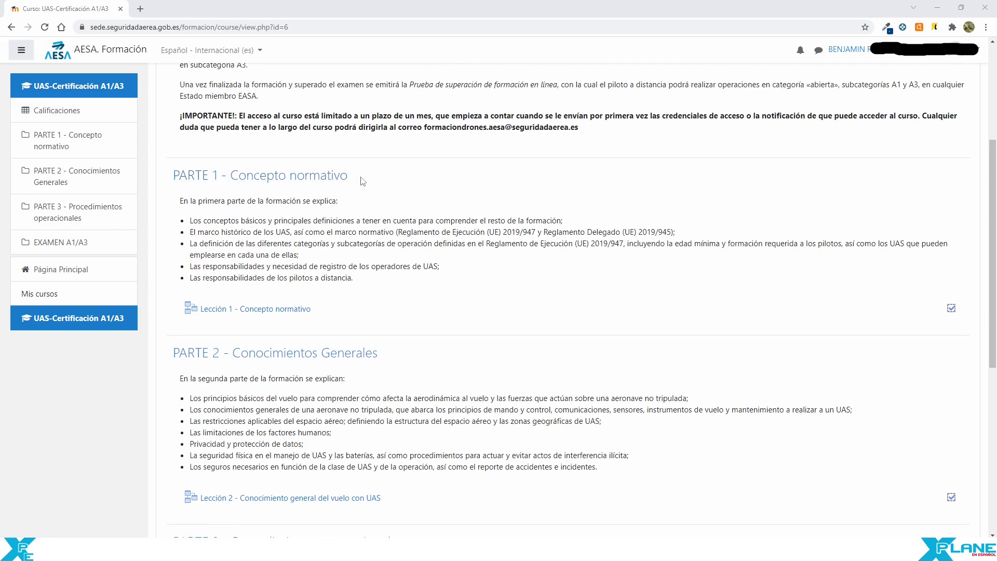
scroll(369, 188, "down", 1)
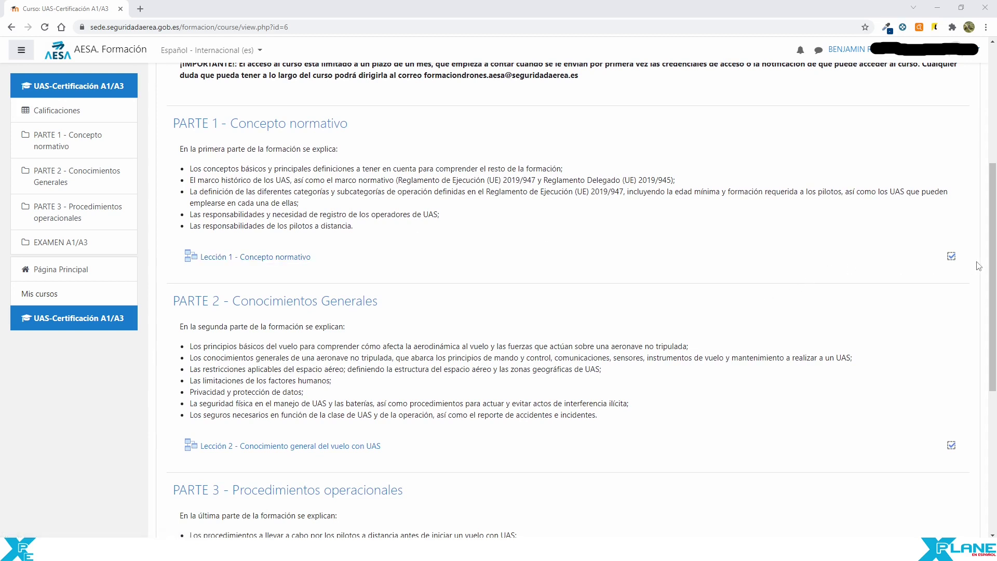
scroll(587, 280, "down", 2)
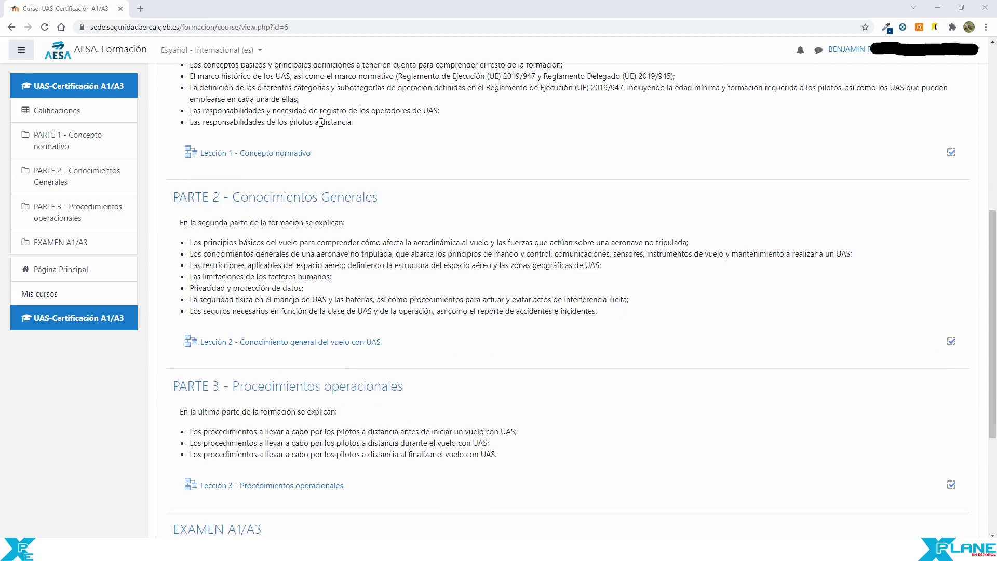
scroll(432, 382, "down", 2)
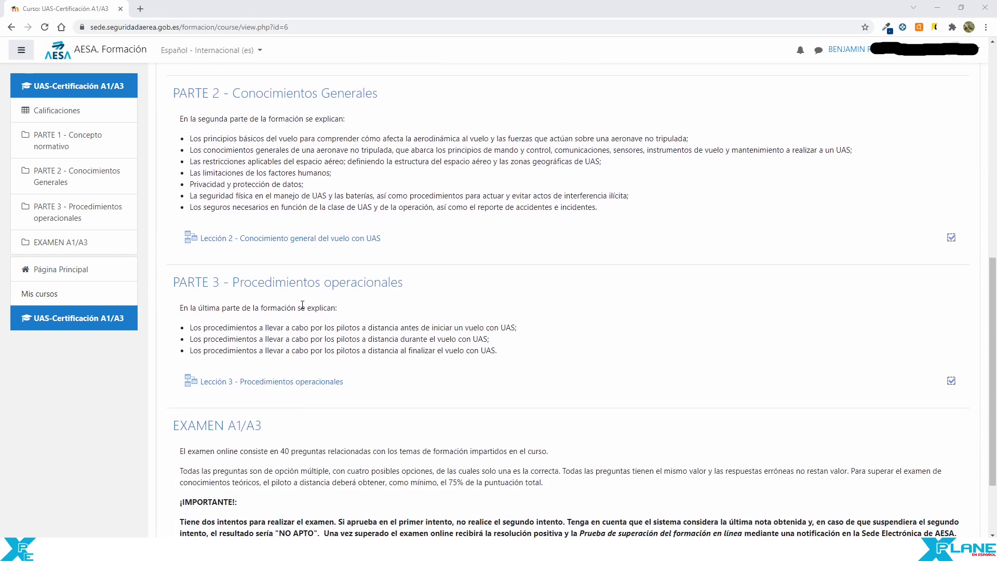
scroll(421, 322, "down", 2)
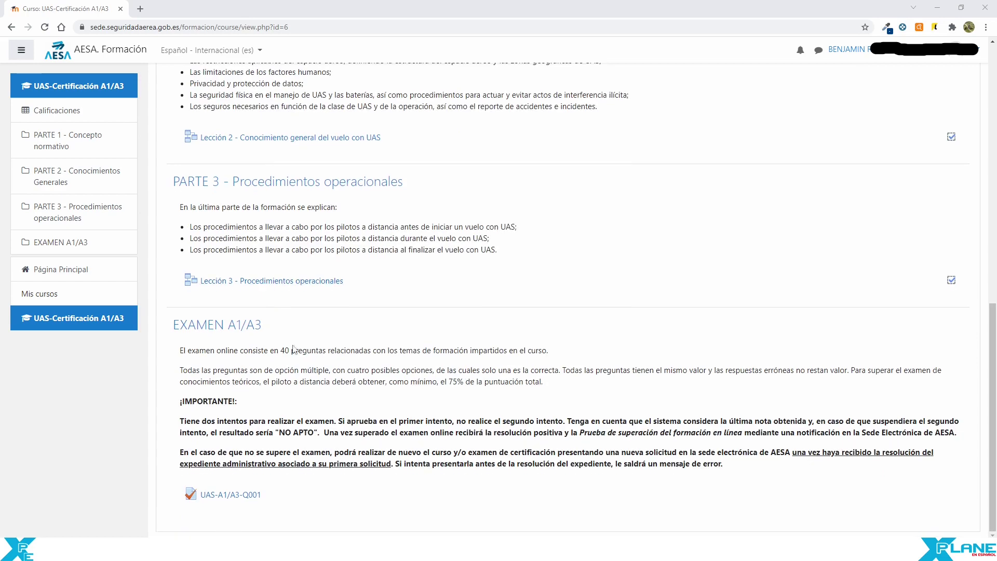
scroll(429, 410, "up", 10)
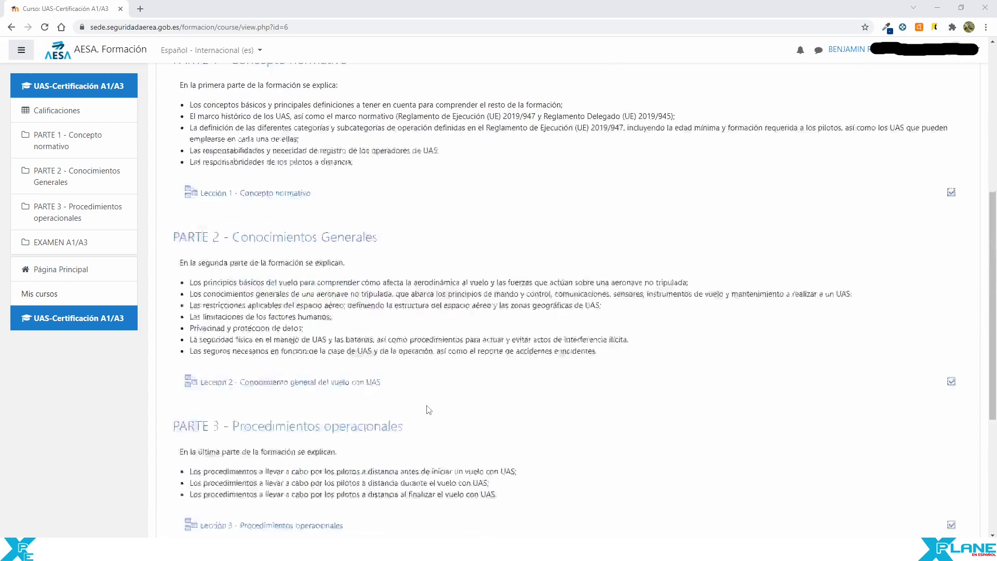
scroll(429, 410, "down", 3)
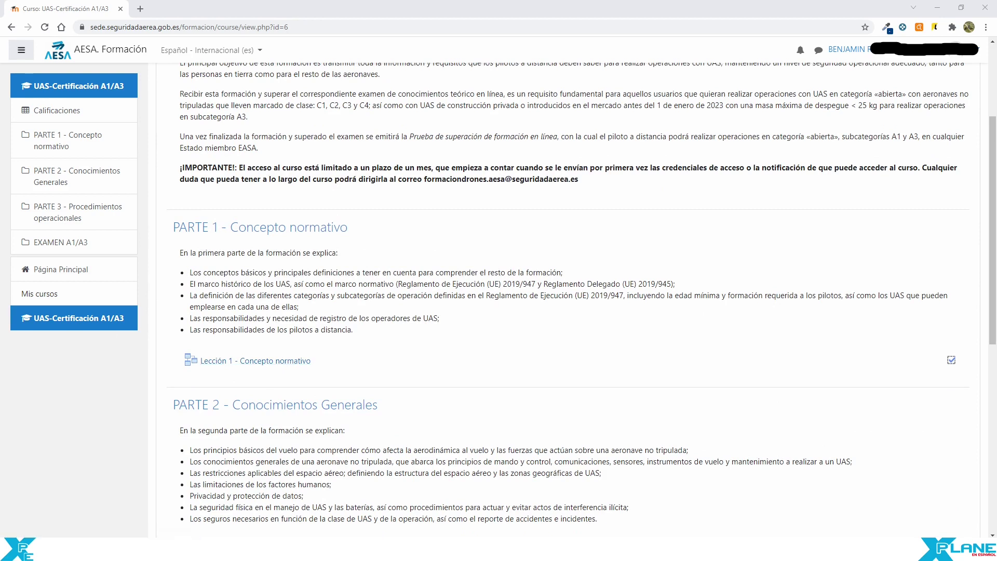
- Open Lección 1 - Concepto normativo, start the lesson and review its Contenido I index page
left_click(255, 360)
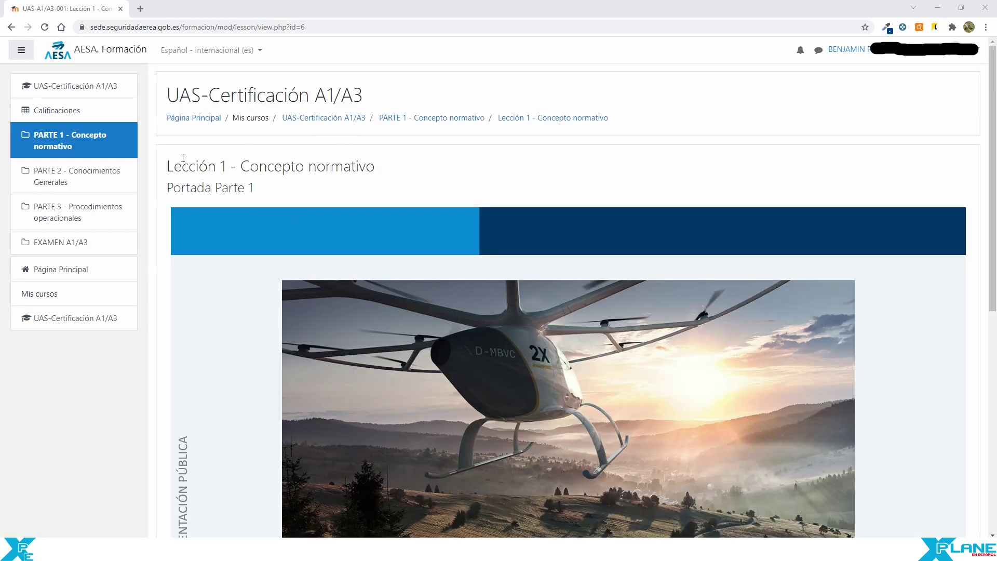
scroll(269, 201, "down", 7)
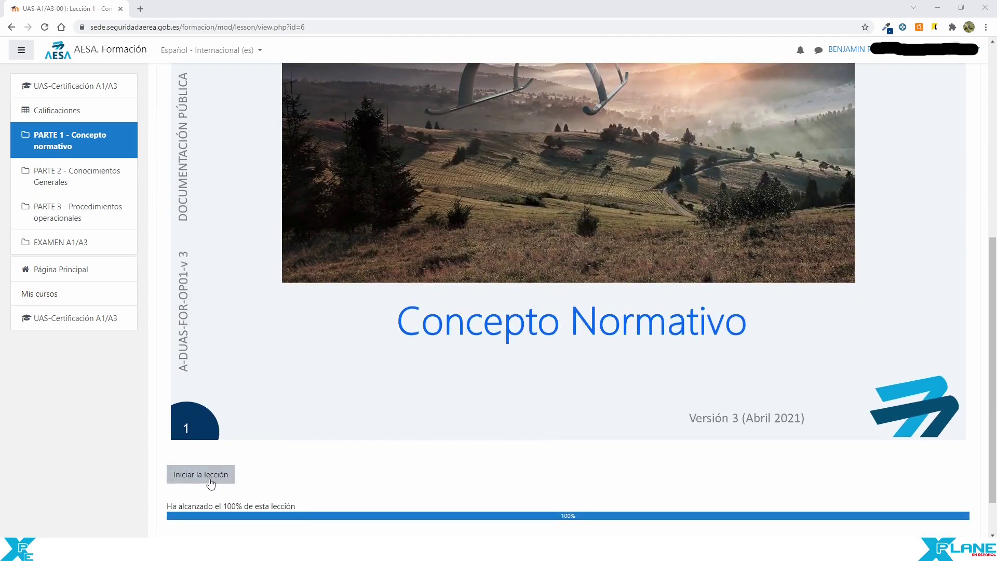
left_click(208, 481)
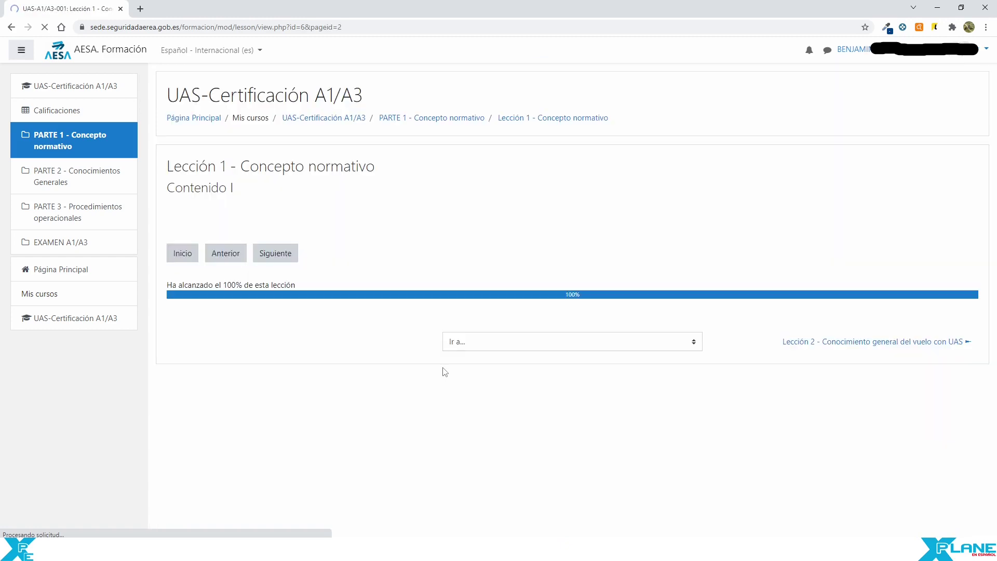
scroll(445, 372, "down", 8)
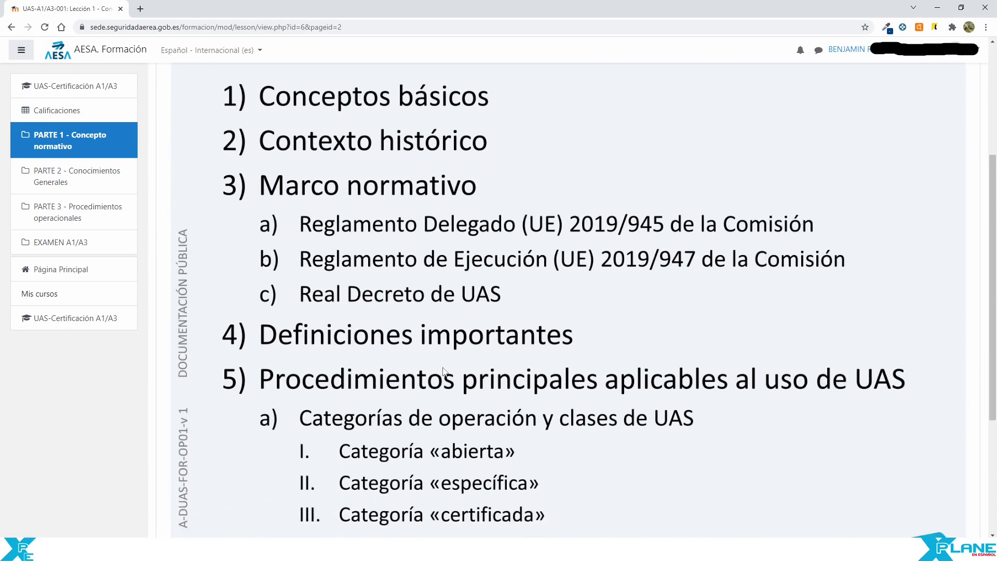
scroll(445, 372, "up", 5)
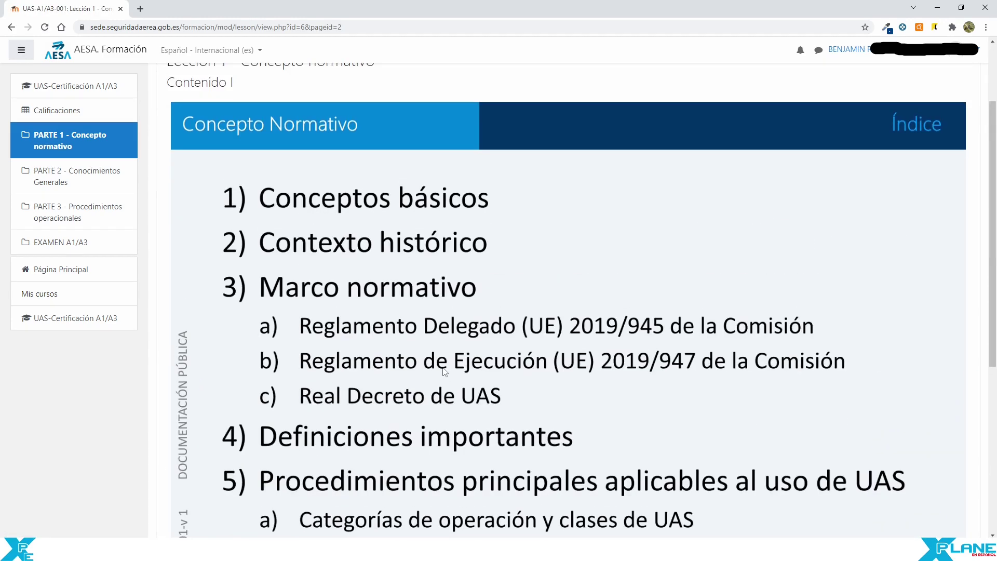
scroll(445, 372, "down", 2)
scroll(445, 372, "down", 4)
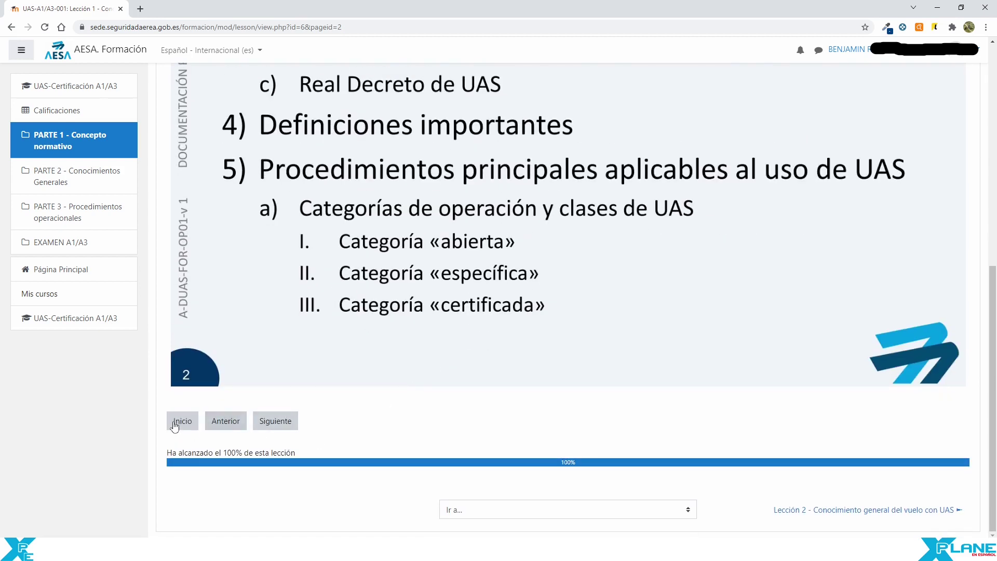
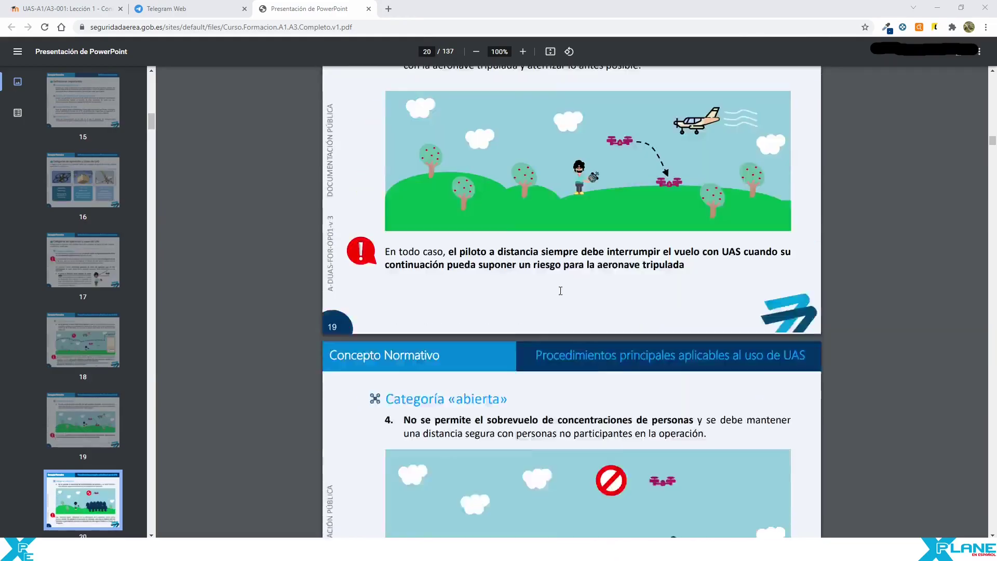
- Examine the Concepto Normativo slides in the course PDF, covering operation categories, minimum ages, operator registration and the summary
scroll(560, 291, "down", 20)
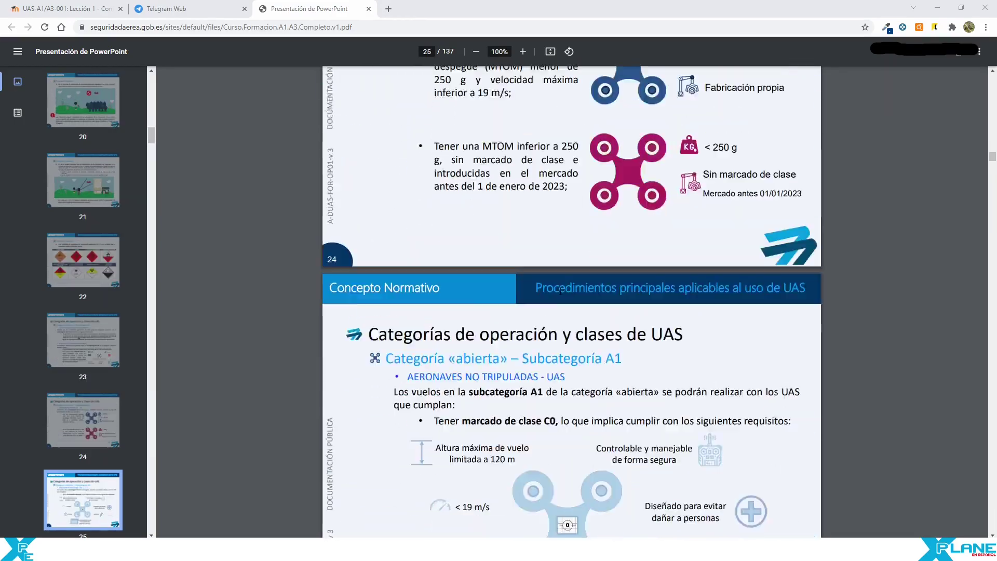
scroll(560, 291, "down", 20)
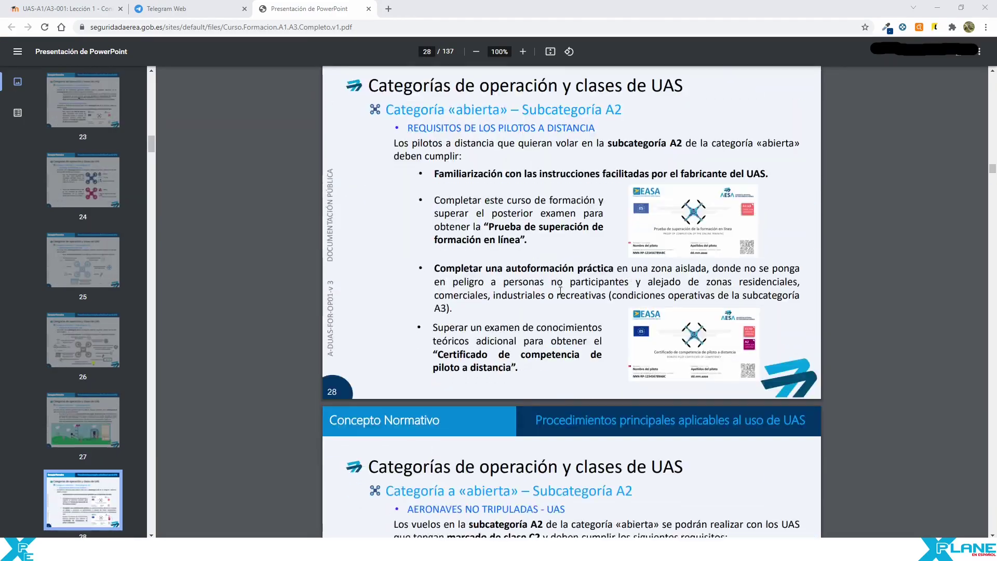
scroll(561, 291, "down", 20)
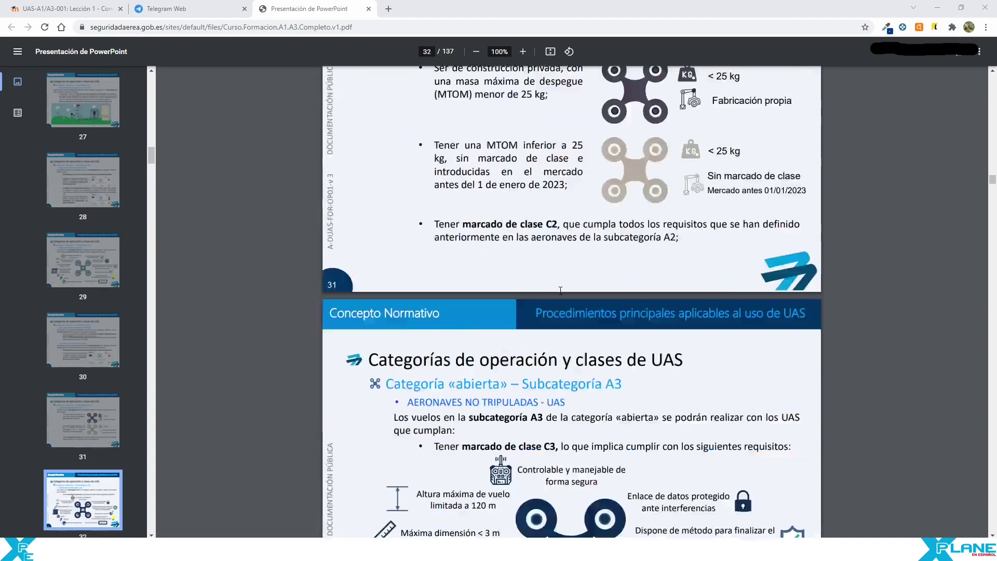
scroll(560, 290, "down", 20)
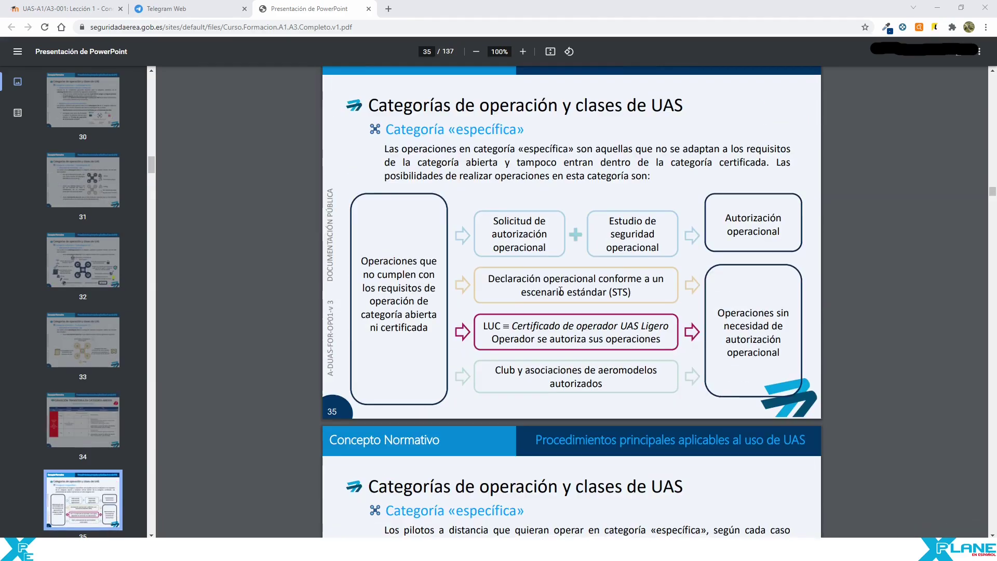
scroll(560, 291, "down", 4)
scroll(571, 280, "up", 4)
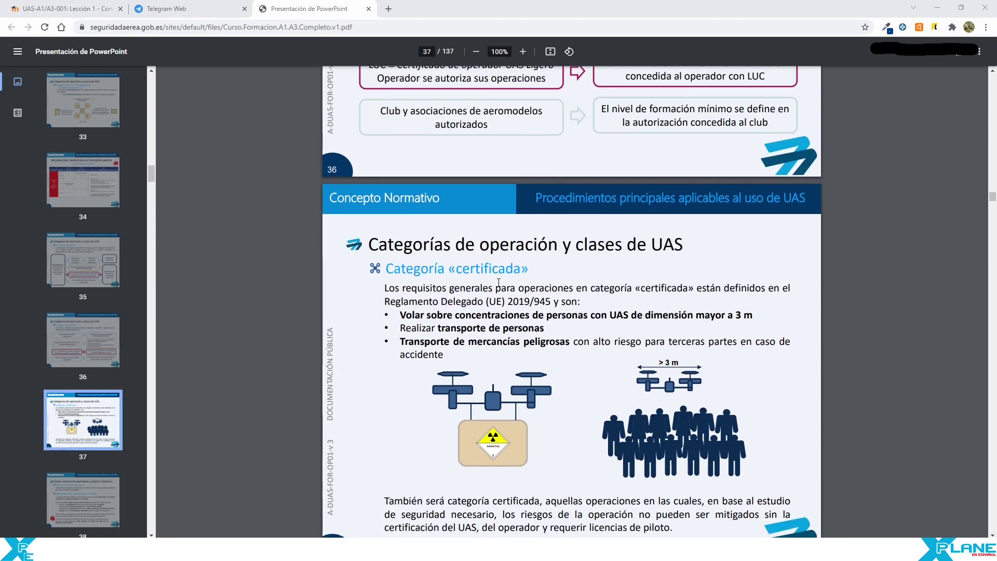
scroll(498, 283, "down", 3)
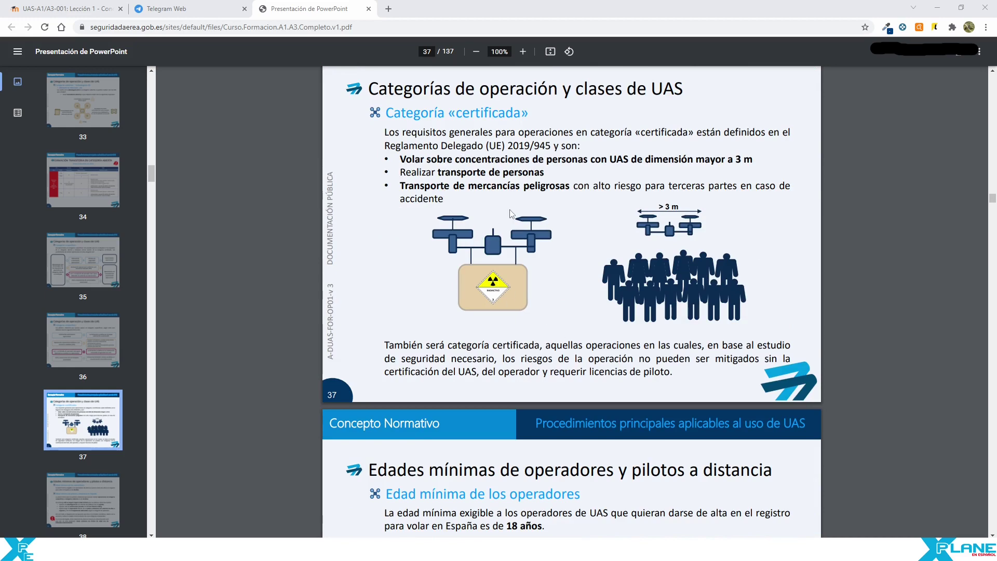
scroll(510, 213, "down", 6)
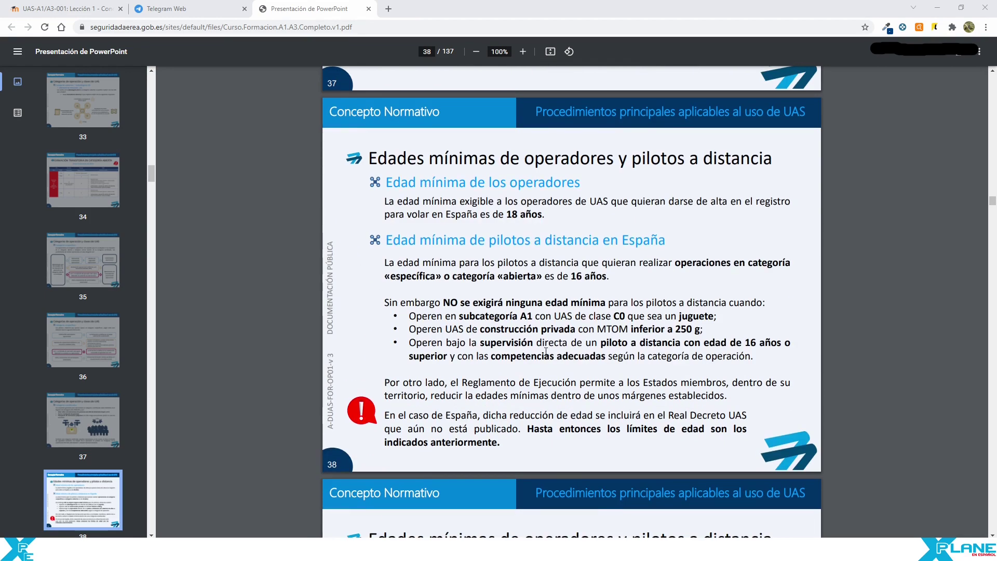
scroll(545, 351, "down", 18)
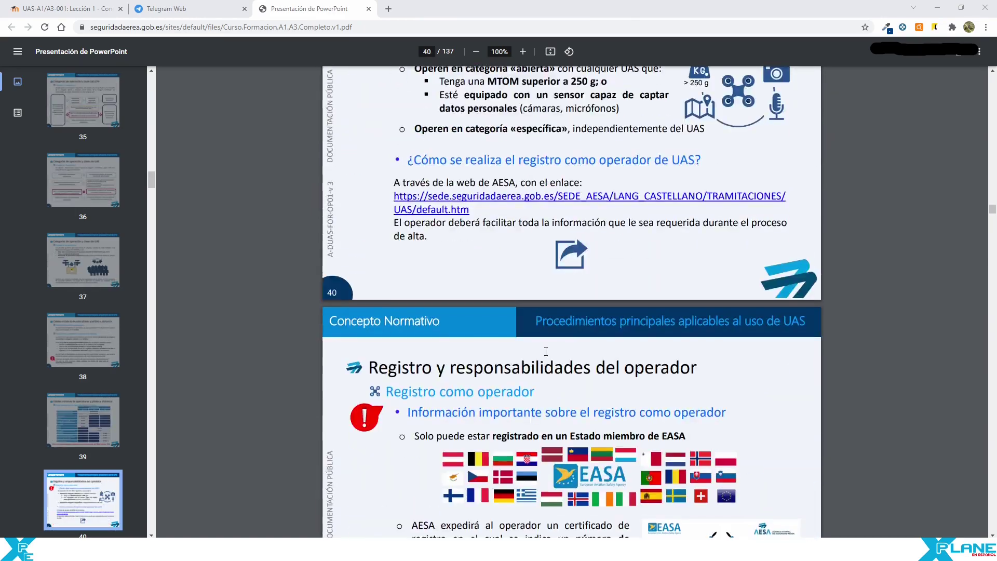
scroll(546, 351, "down", 20)
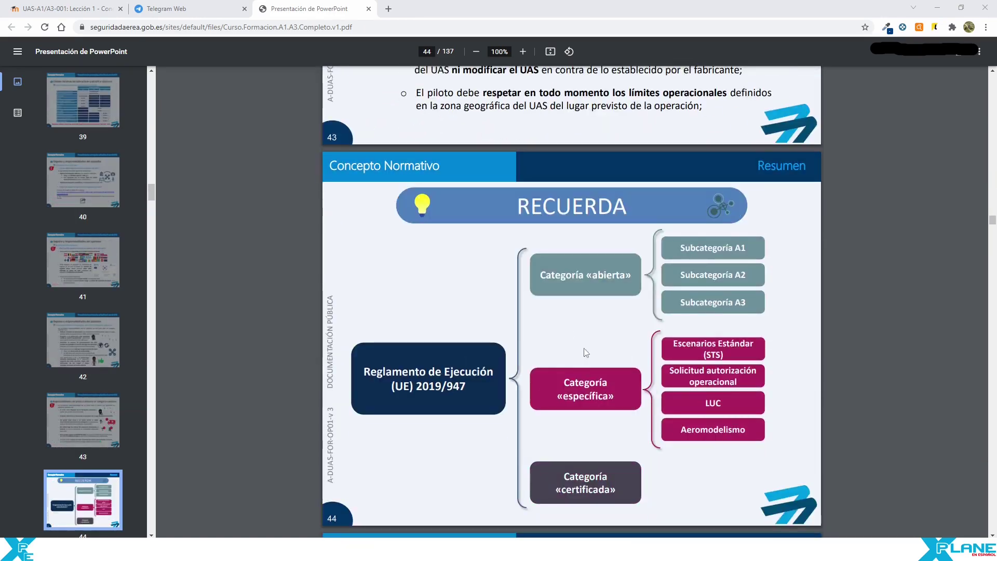
scroll(604, 340, "down", 20)
scroll(562, 332, "down", 20)
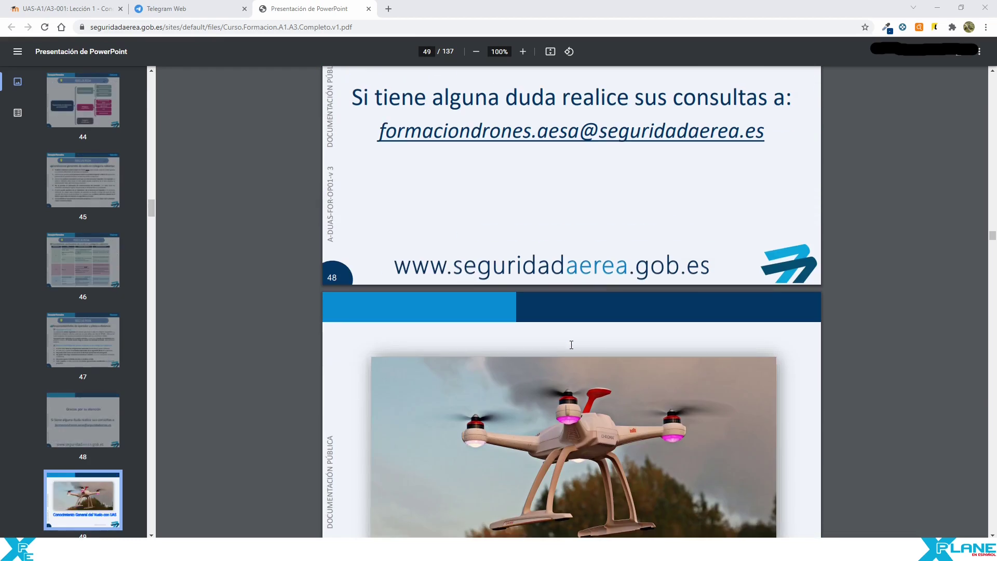
- Examine the Conocimiento general del vuelo con UAS slides in the PDF, from the index through flight principles and aerodynamic forces to environmental effects
scroll(571, 345, "down", 10)
scroll(540, 312, "down", 1)
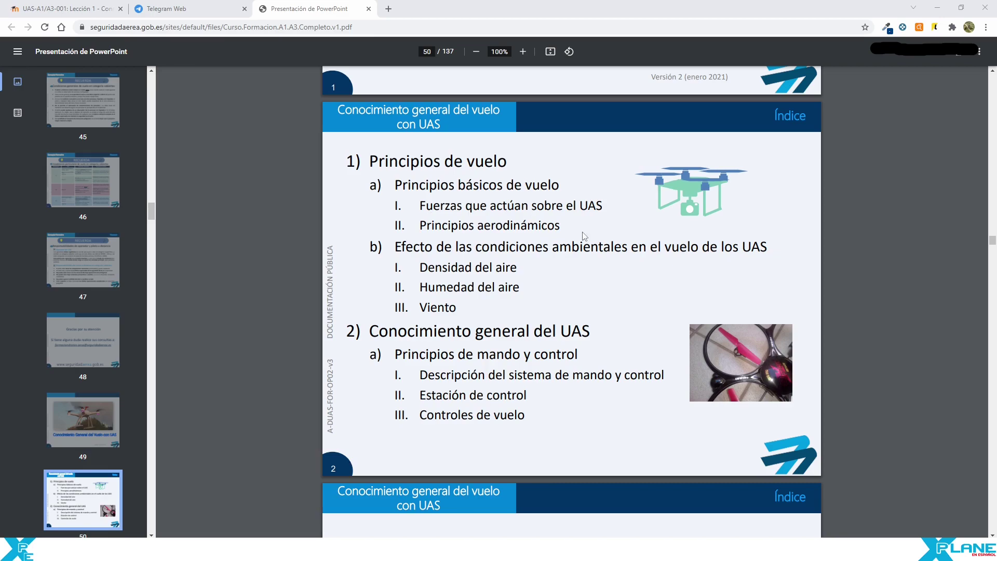
scroll(471, 243, "down", 20)
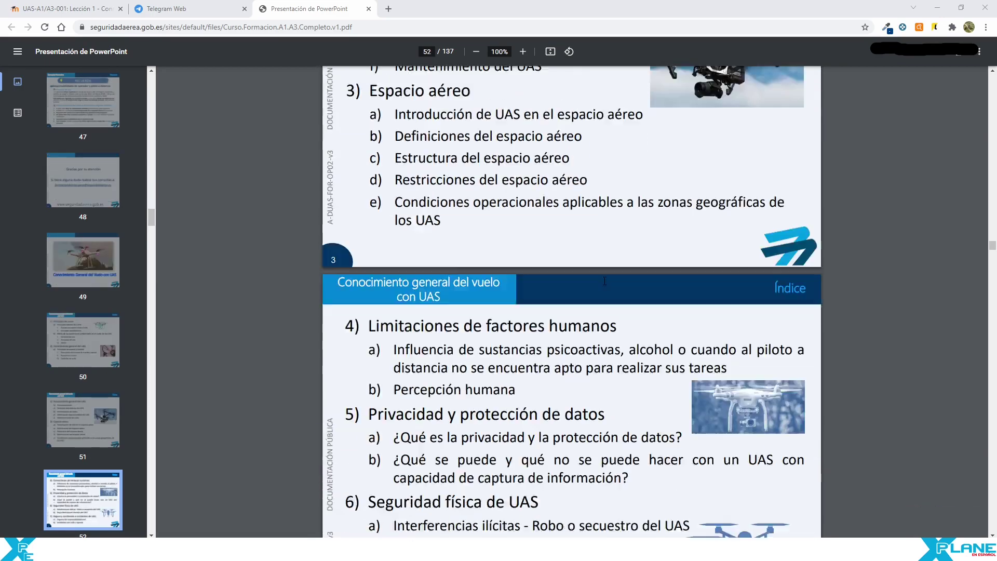
scroll(603, 285, "down", 10)
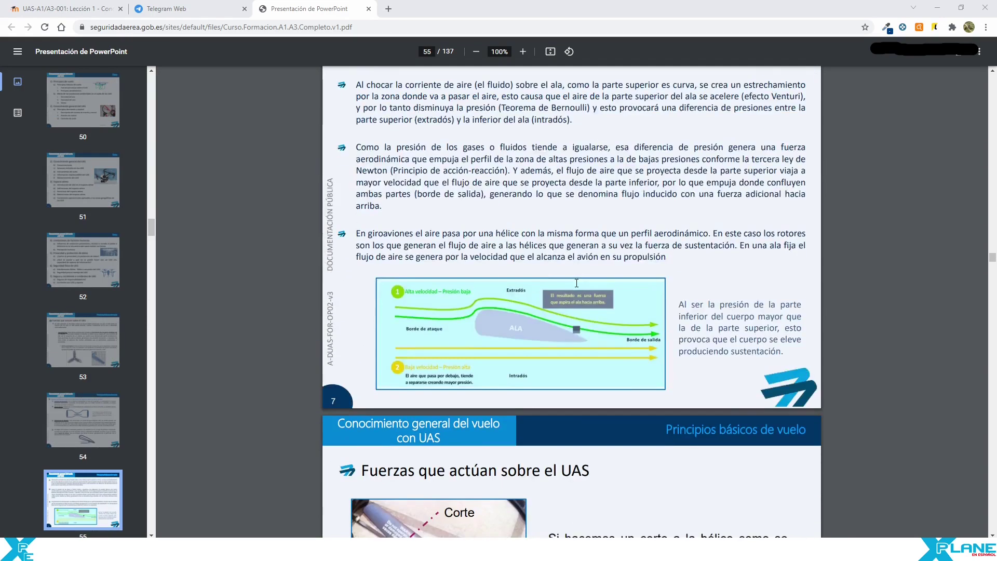
scroll(598, 322, "up", 5)
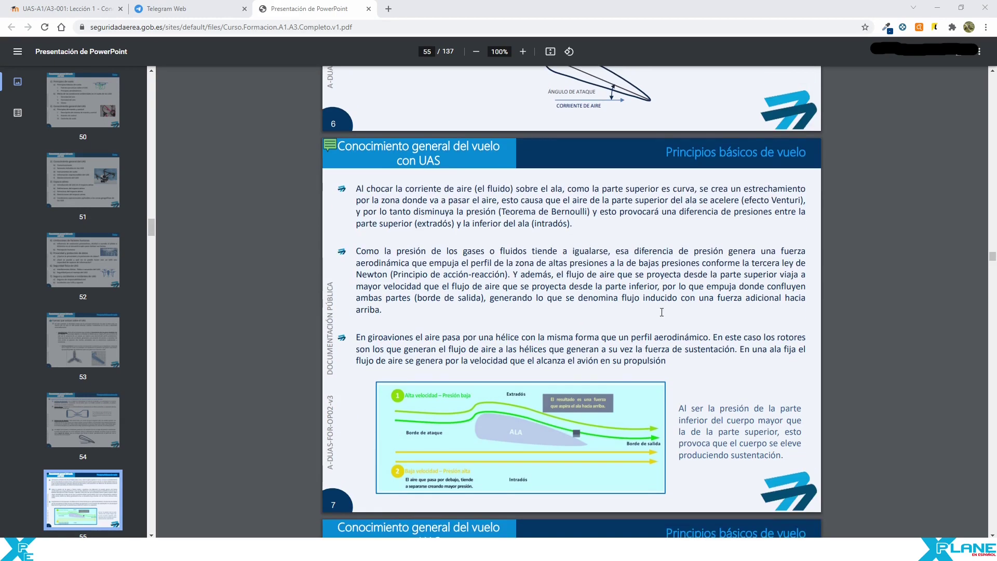
scroll(603, 327, "down", 4)
scroll(556, 308, "down", 5)
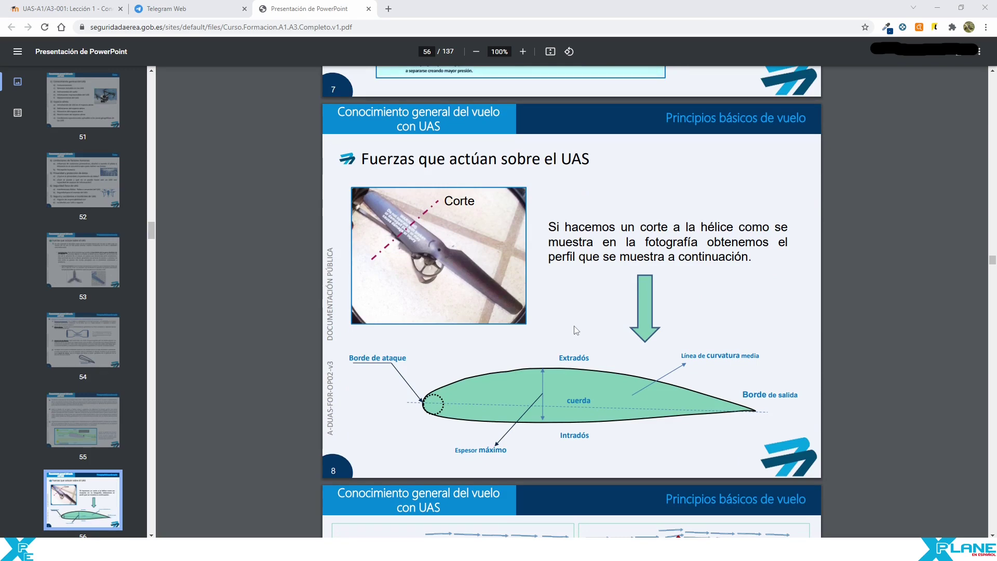
scroll(576, 330, "down", 6)
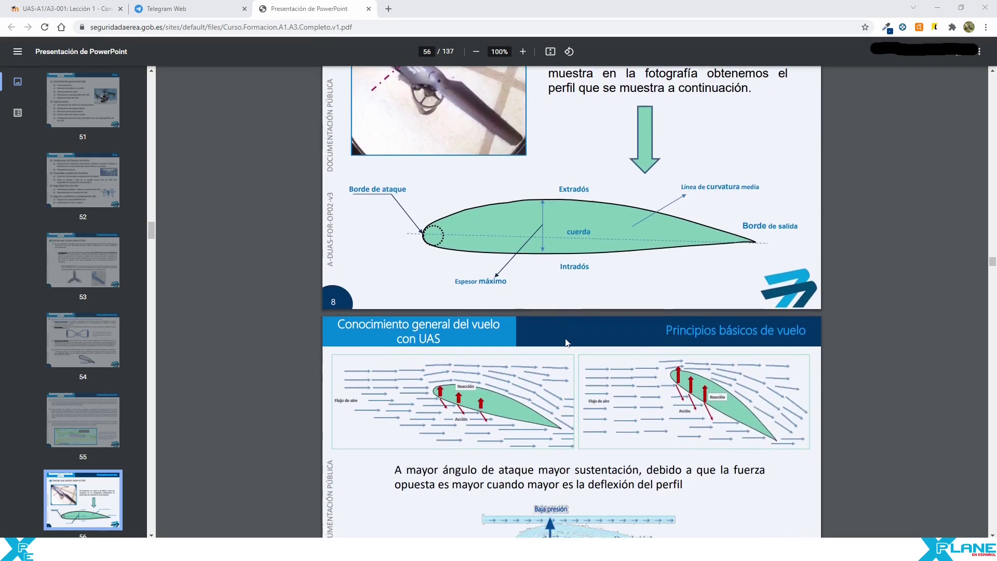
scroll(538, 334, "down", 13)
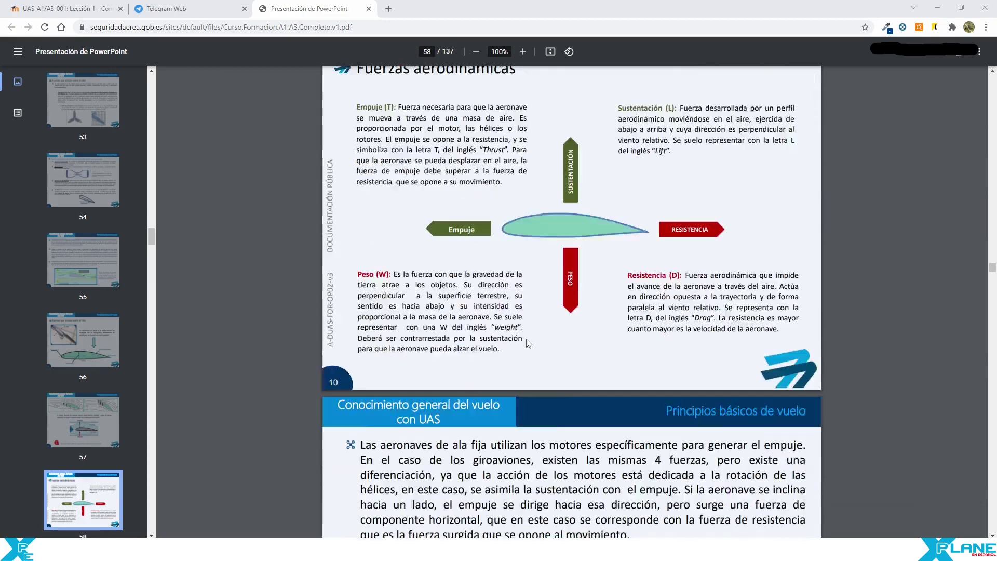
scroll(570, 232, "up", 3)
scroll(516, 309, "down", 19)
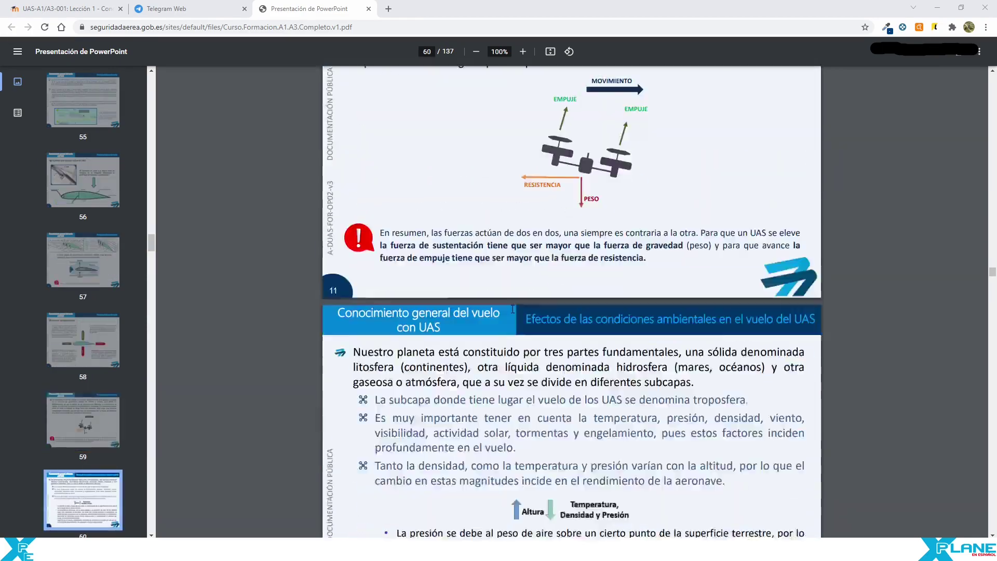
- Go back through the earlier slides to the Concepto Normativo cover on page 1 of the course PDF
scroll(514, 308, "up", 20)
scroll(513, 309, "up", 20)
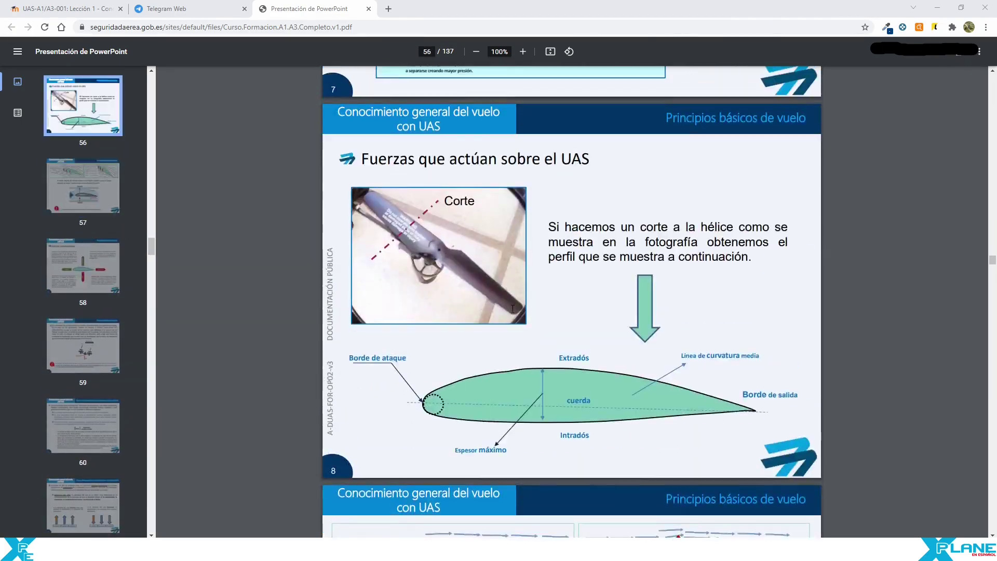
scroll(512, 309, "up", 20)
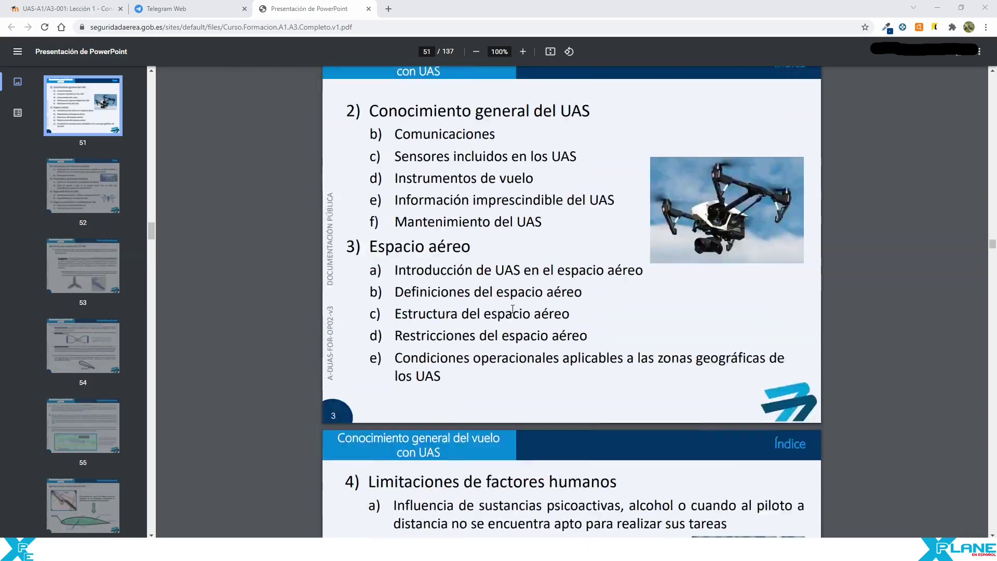
scroll(513, 309, "up", 20)
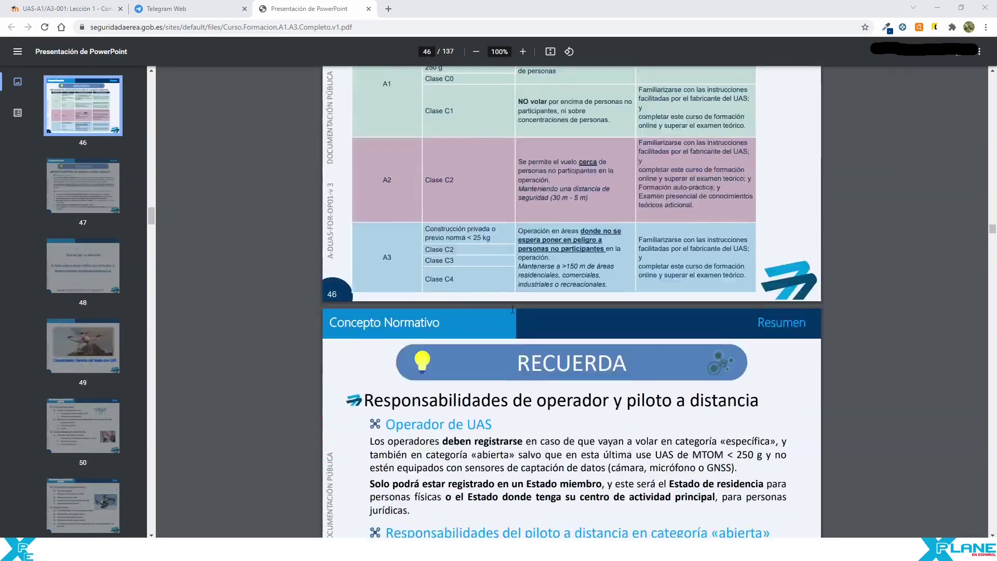
scroll(513, 309, "up", 20)
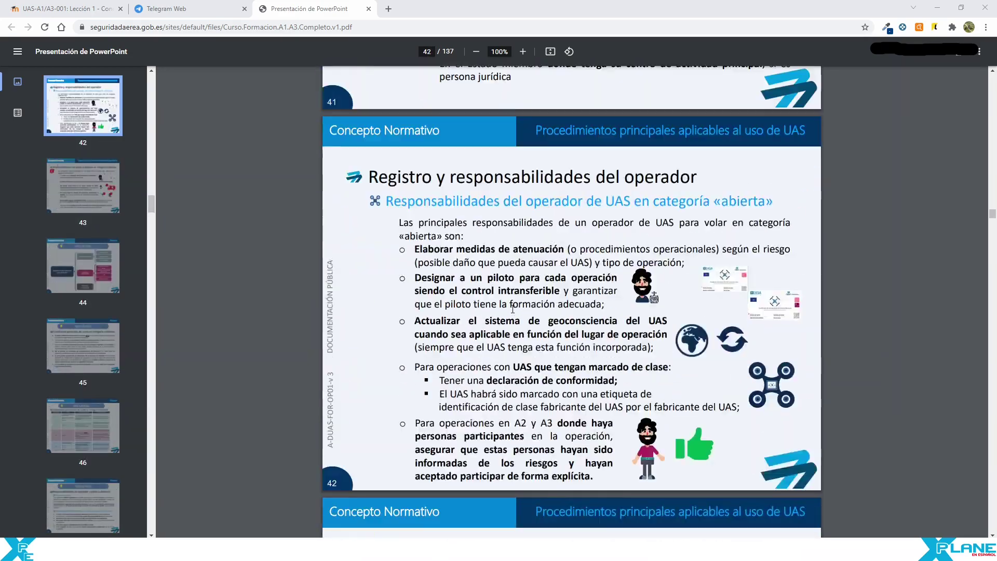
scroll(512, 309, "up", 13)
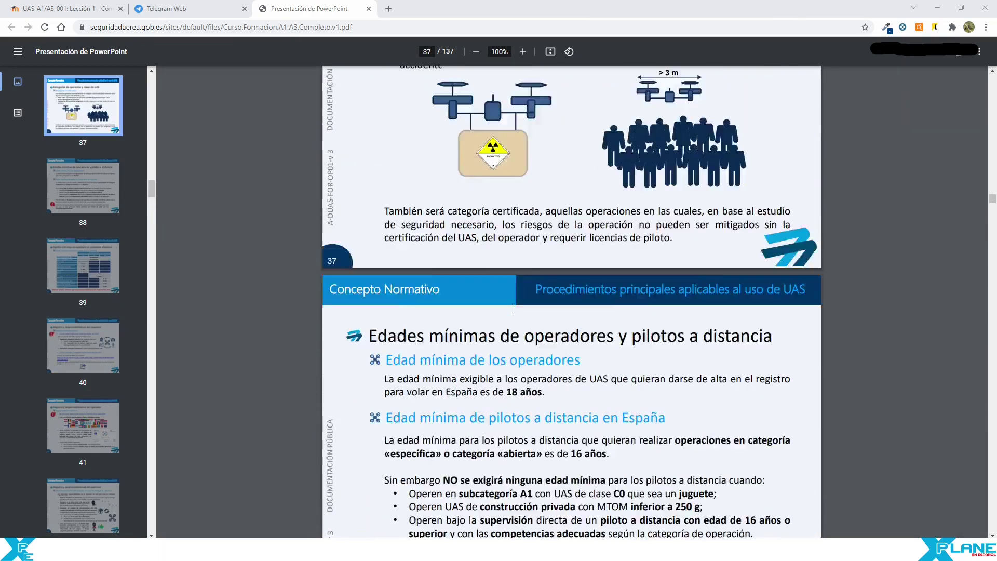
left_click_drag(992, 200, 992, 77)
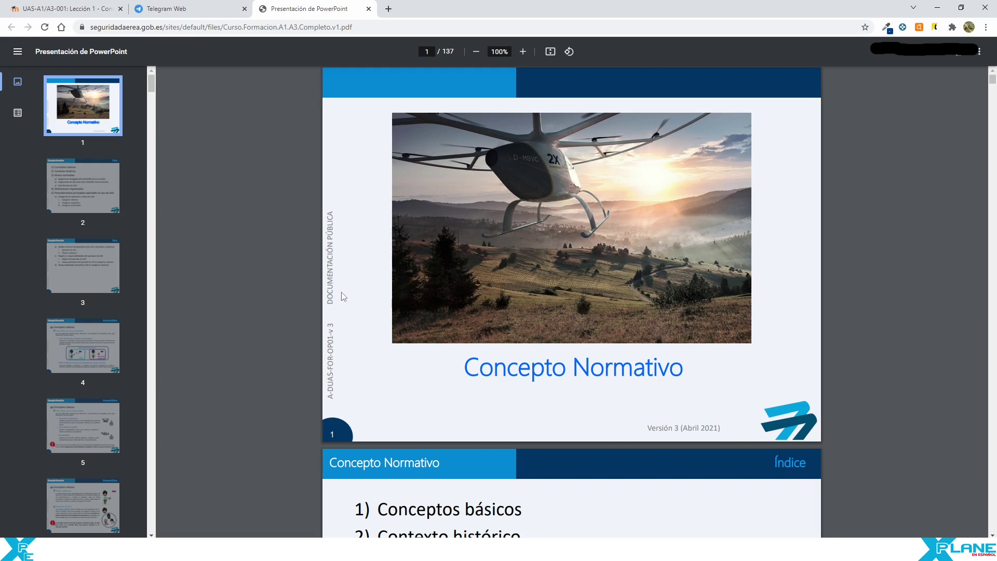
- Return to the AESA Formación course site and open the EXAMEN A1/A3 section
left_click(244, 9)
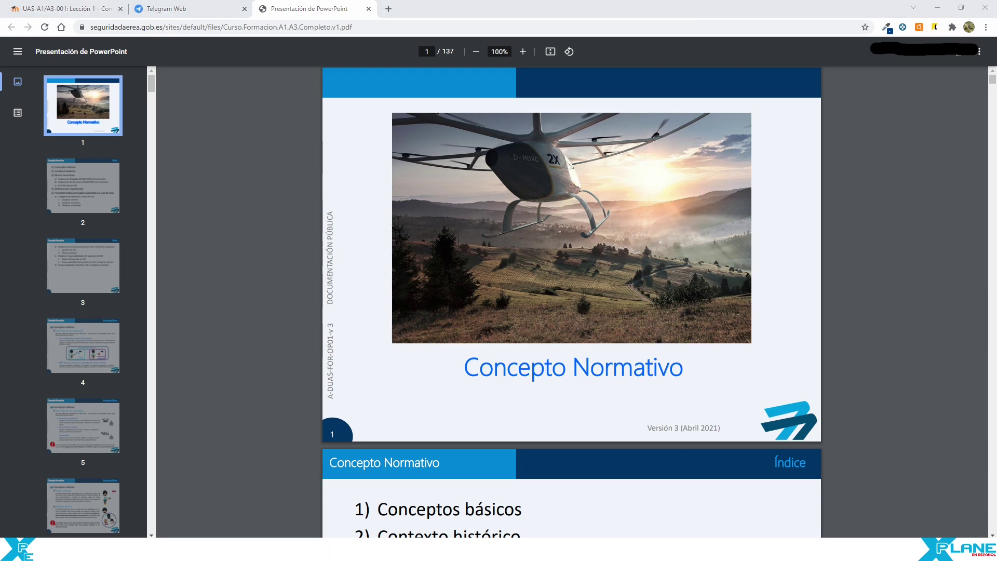
key("ctrl+1")
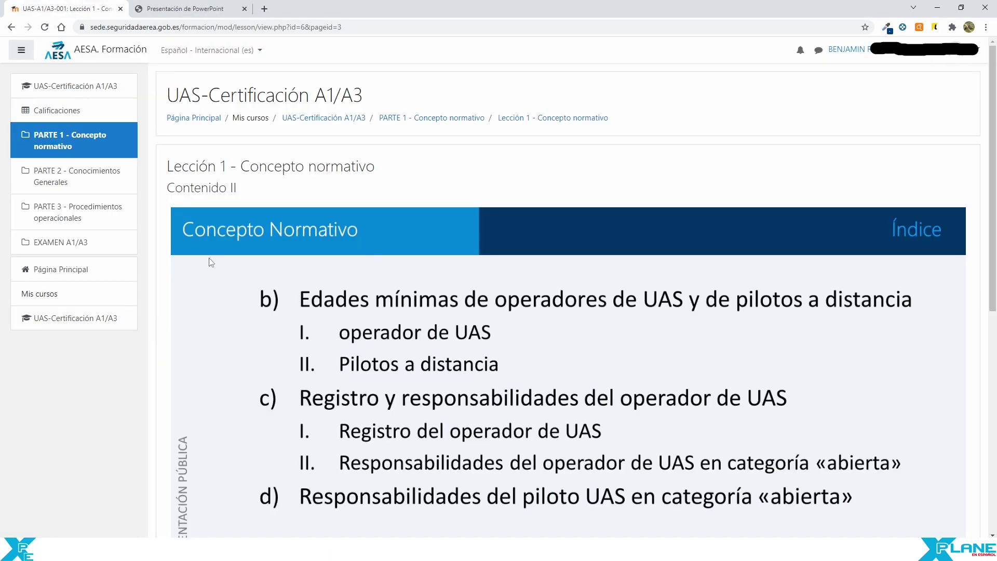
left_click(73, 247)
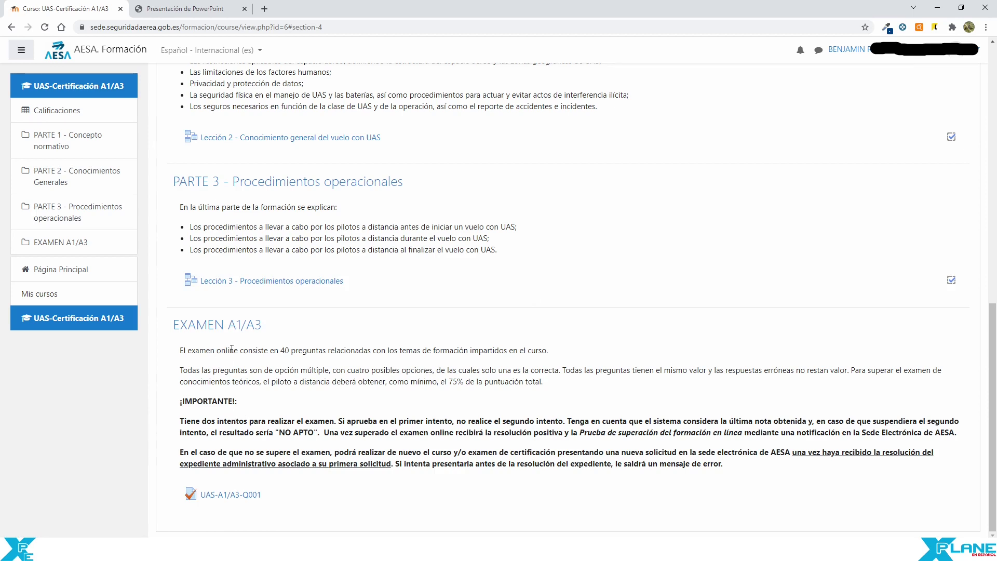
- Review the exam rules on number of questions, single correct answer, treatment of wrong answers and minimum passing score, highlighting the key phrases
left_click_drag(283, 350, 321, 350)
left_click(314, 350)
left_click_drag(346, 371, 559, 371)
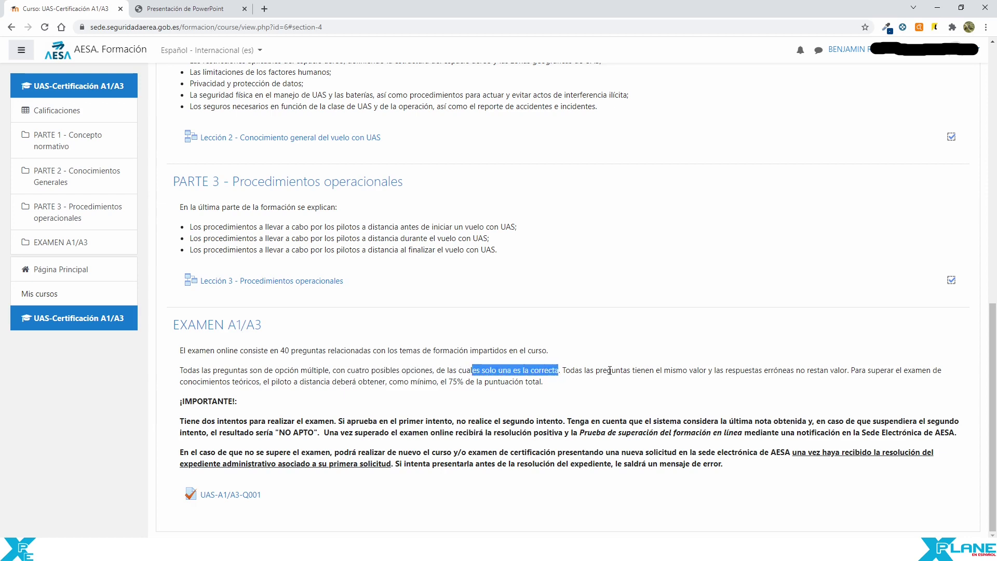
left_click(577, 369)
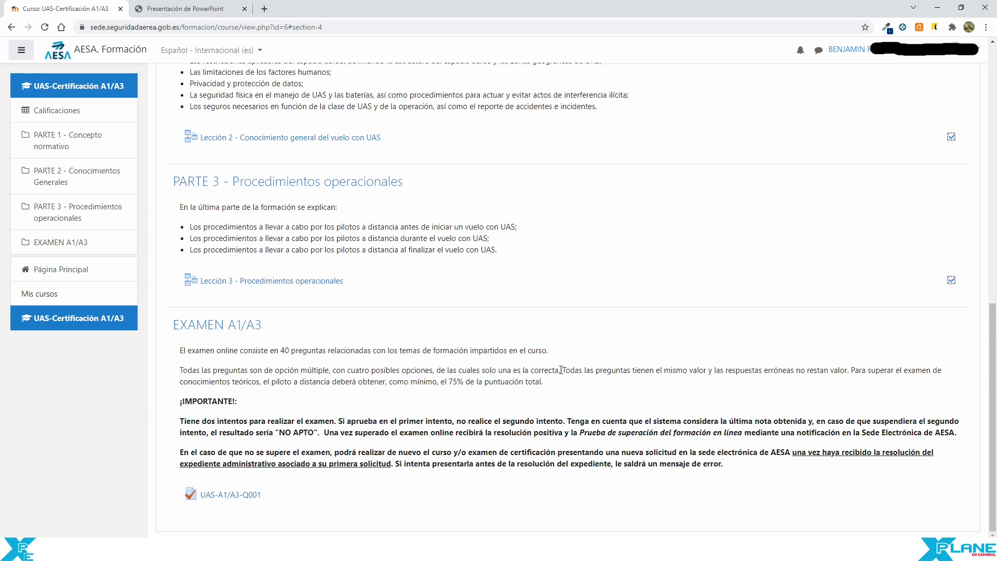
left_click_drag(557, 367, 850, 370)
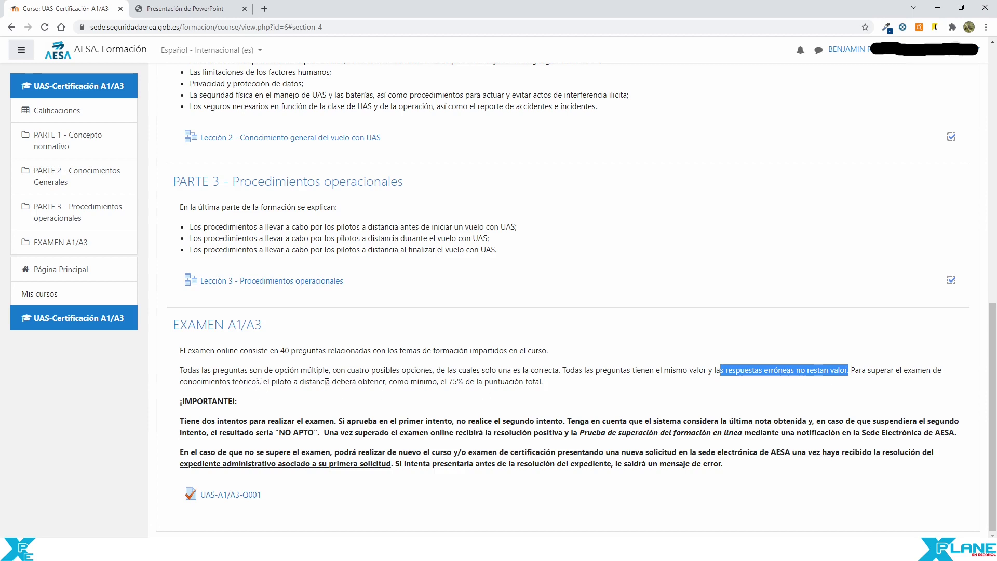
left_click_drag(397, 381, 573, 387)
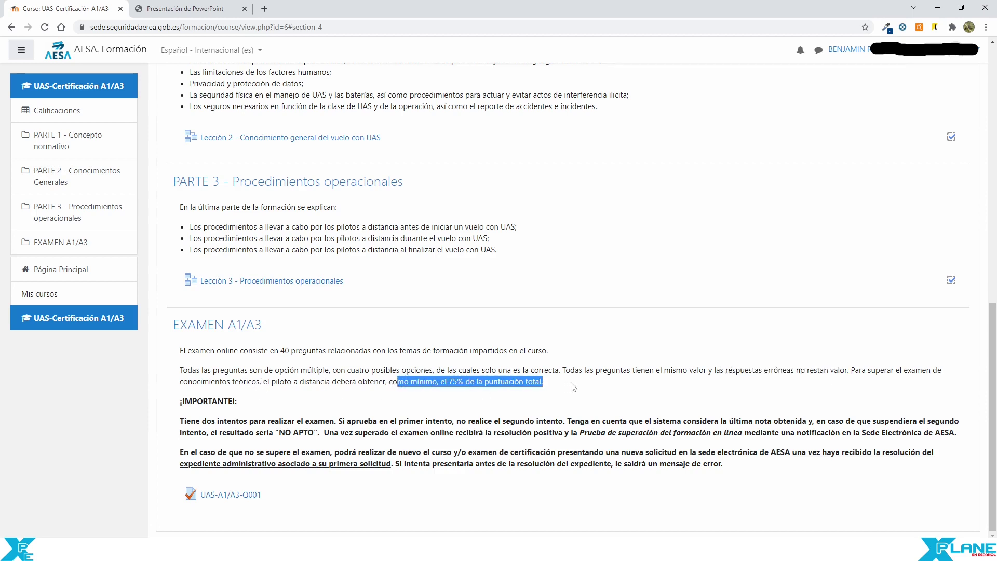
left_click(559, 385)
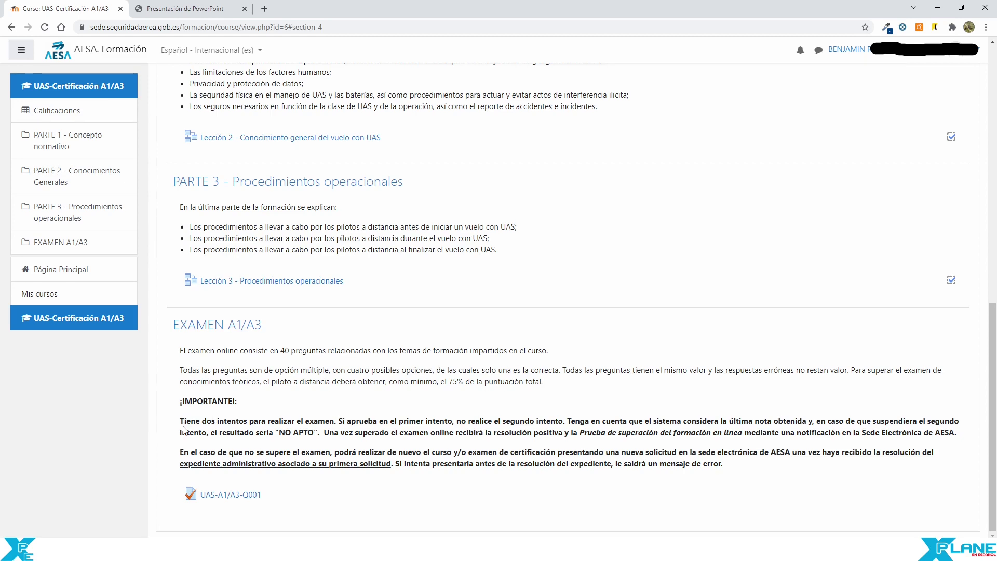
- Review the ¡IMPORTANTE! notes on exam attempts, the grade considered, the NO APTO outcome and the electronic notification
left_click_drag(340, 421, 564, 422)
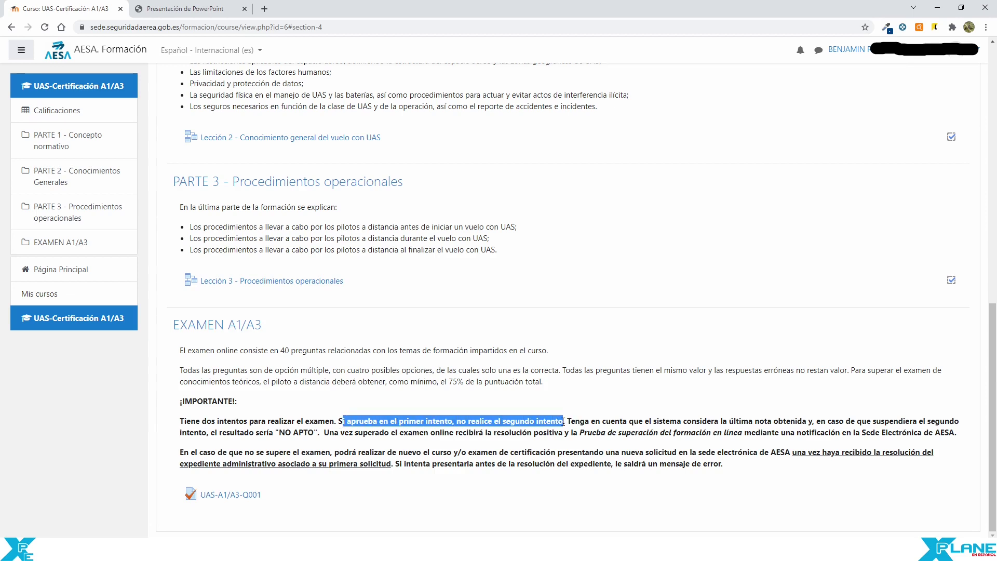
left_click(343, 418)
left_click_drag(343, 418, 563, 421)
left_click_drag(567, 421, 962, 423)
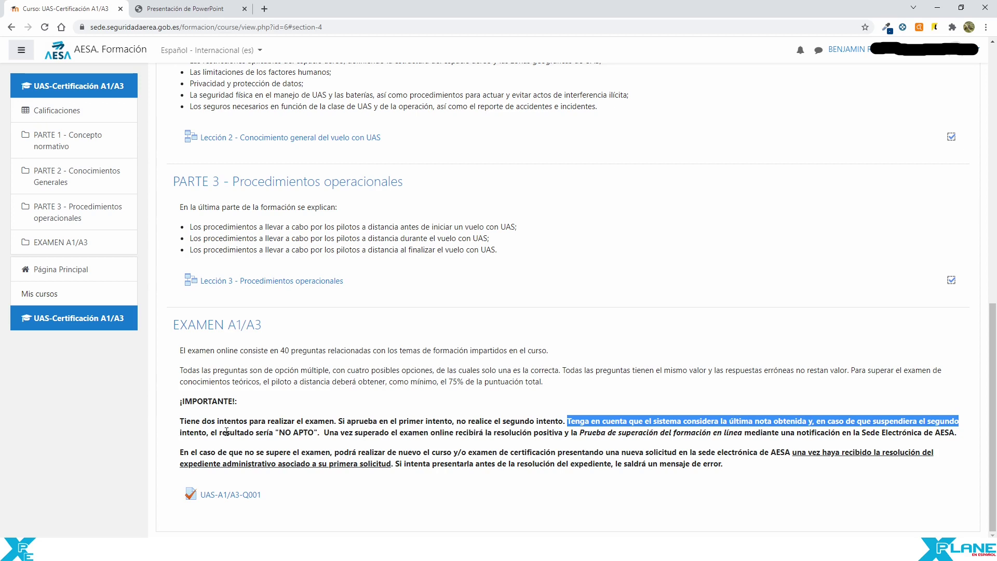
left_click_drag(215, 432, 319, 431)
left_click(332, 431)
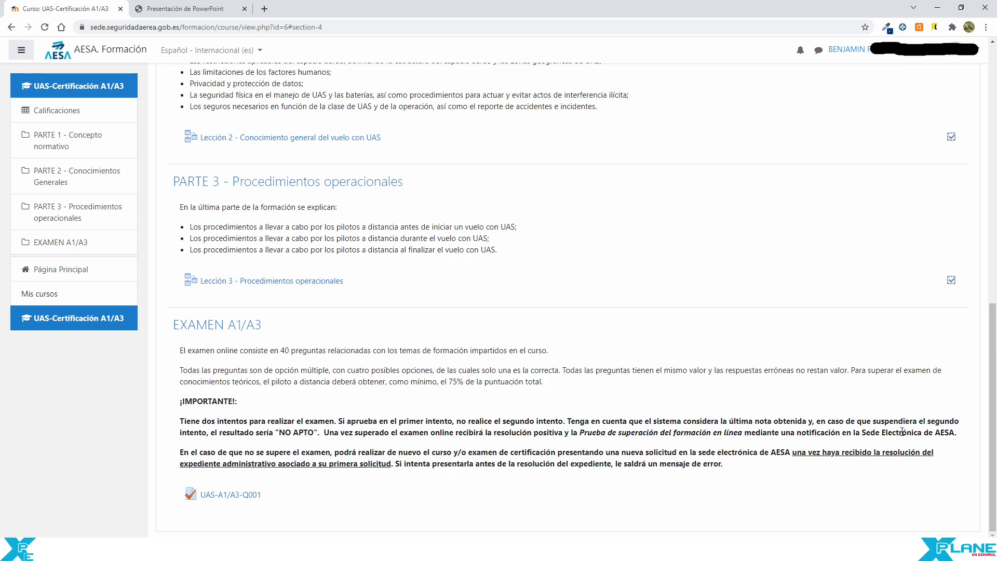
left_click_drag(958, 433, 820, 434)
left_click(822, 433)
- Recheck the EXAMEN A1/A3 sentence stating how many questions the online exam contains
left_click_drag(281, 350, 377, 350)
left_click(332, 350)
left_click(281, 351)
left_click(340, 387)
double_click(285, 350)
left_click(483, 355)
double_click(285, 350)
left_click(337, 351)
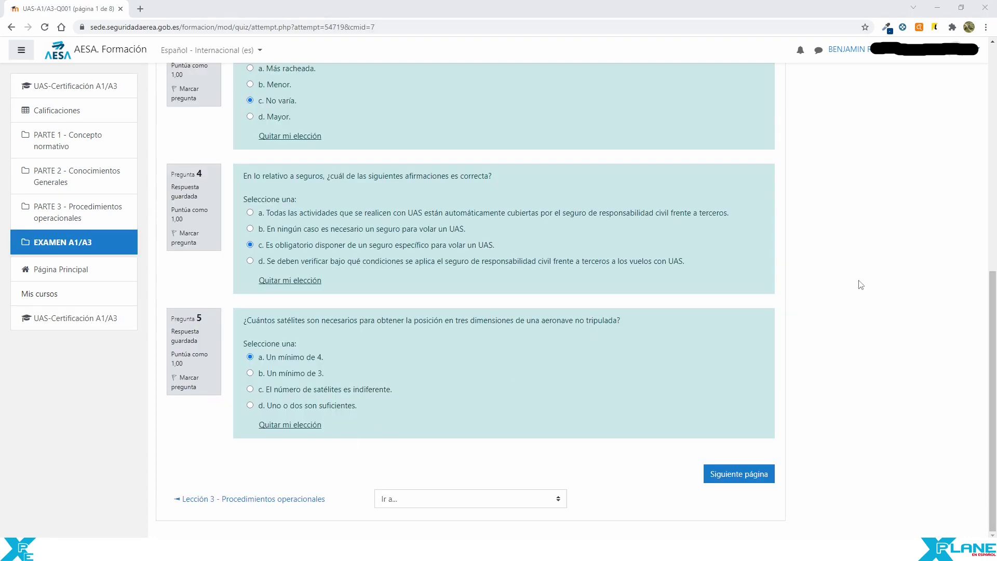
- Look over the answered questions on page 1 of the UAS-A1/A3-Q001 exam attempt
left_click_drag(993, 324, 974, 360)
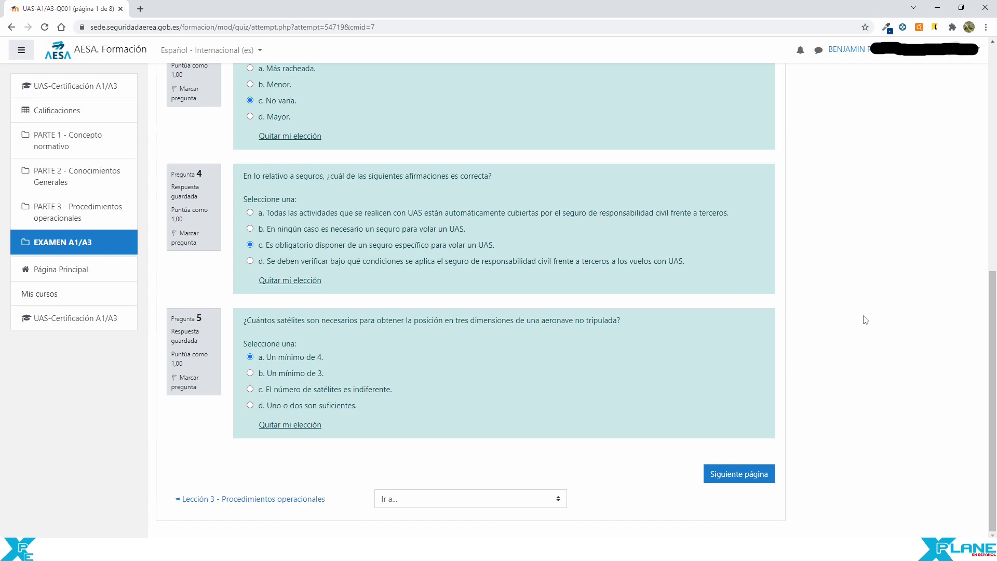
scroll(881, 323, "up", 8)
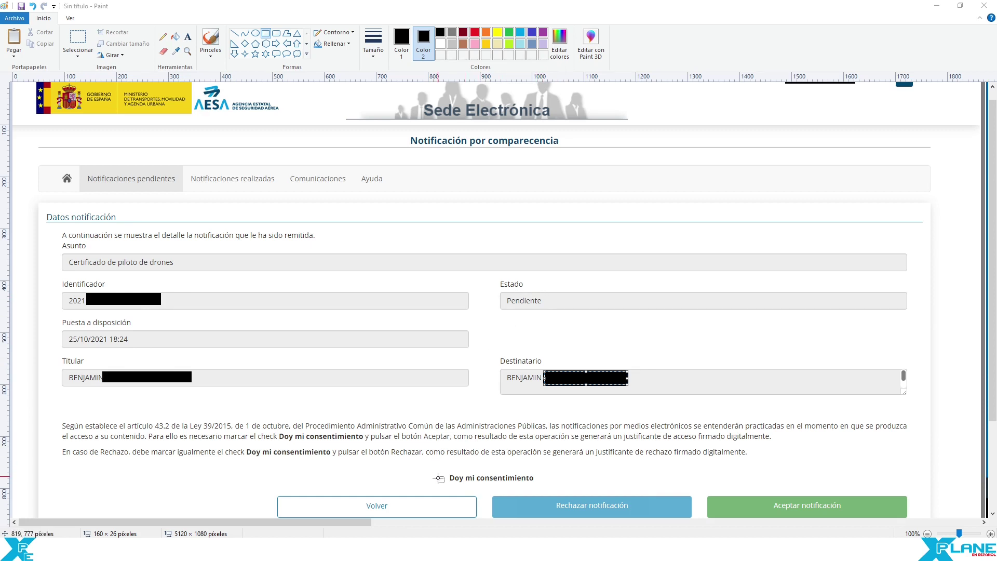
- In Paint, draw black rectangles at the Doy mi consentimiento checkbox, at Aceptar notificación, and beside the Acceso al documento and Justificante de aceptación links
left_click_drag(437, 475, 446, 482)
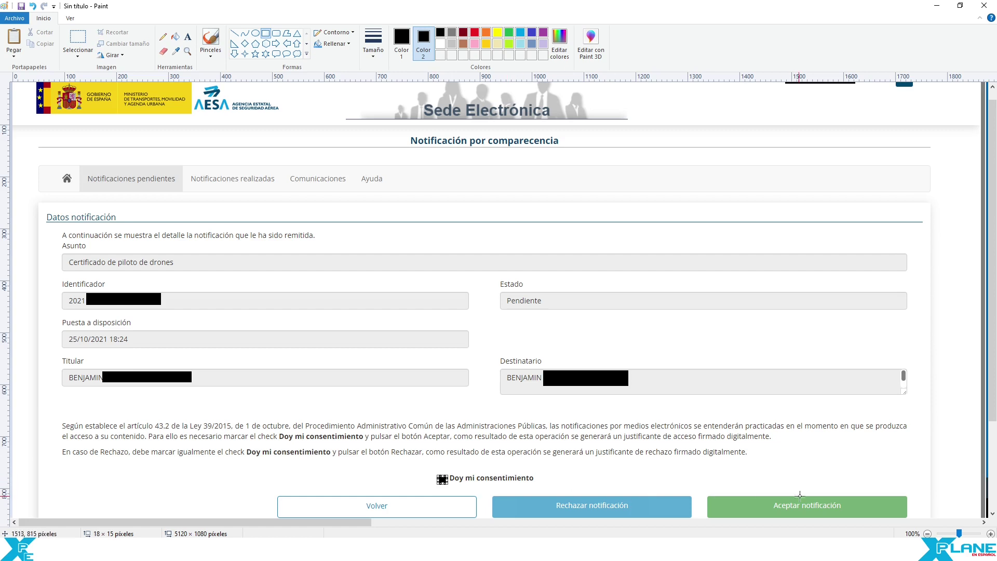
left_click_drag(767, 495, 867, 488)
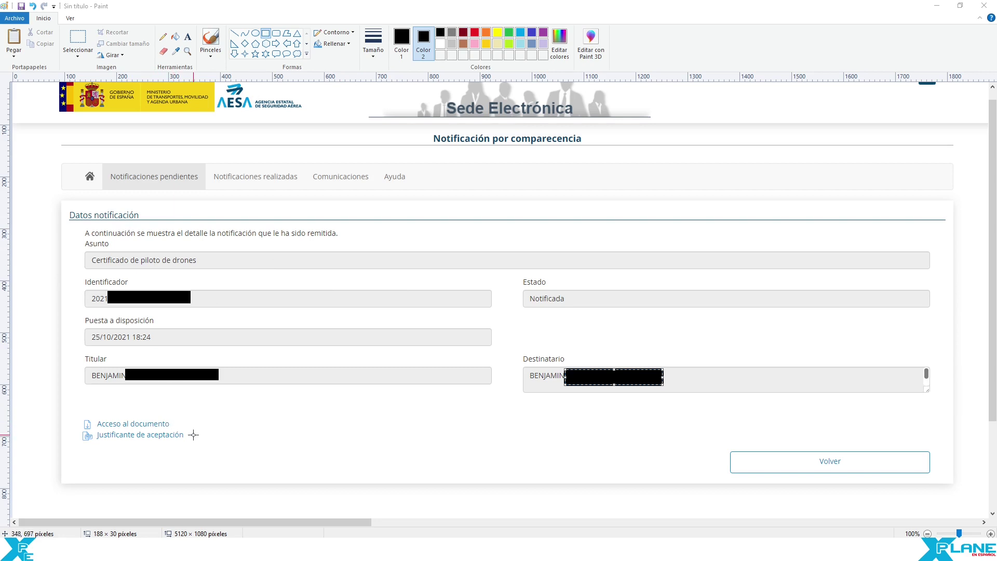
mouse_move(188, 437)
left_mouse_down()
mouse_move(190, 419)
mouse_move(234, 419)
left_mouse_up()
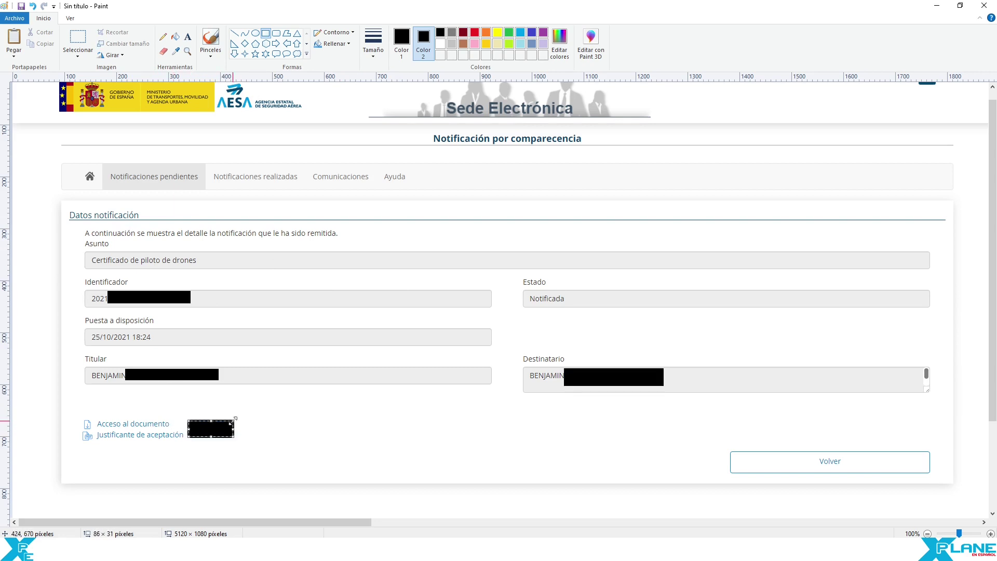